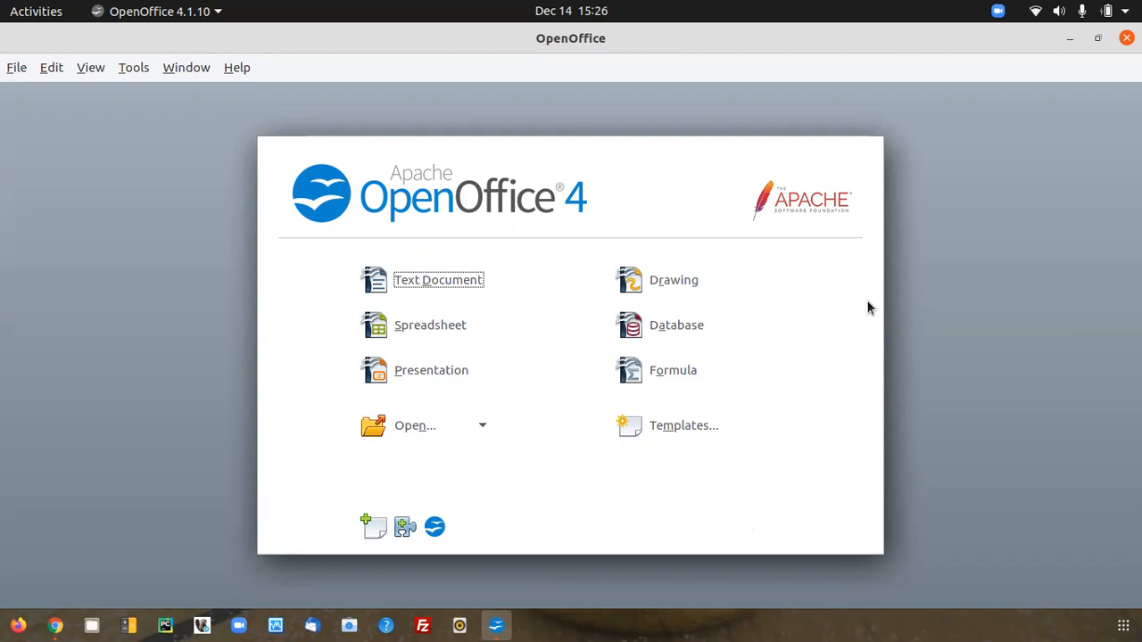
Open the existing database file dbusp.odb from the Desktop using the Database Wizard
click(657, 328)
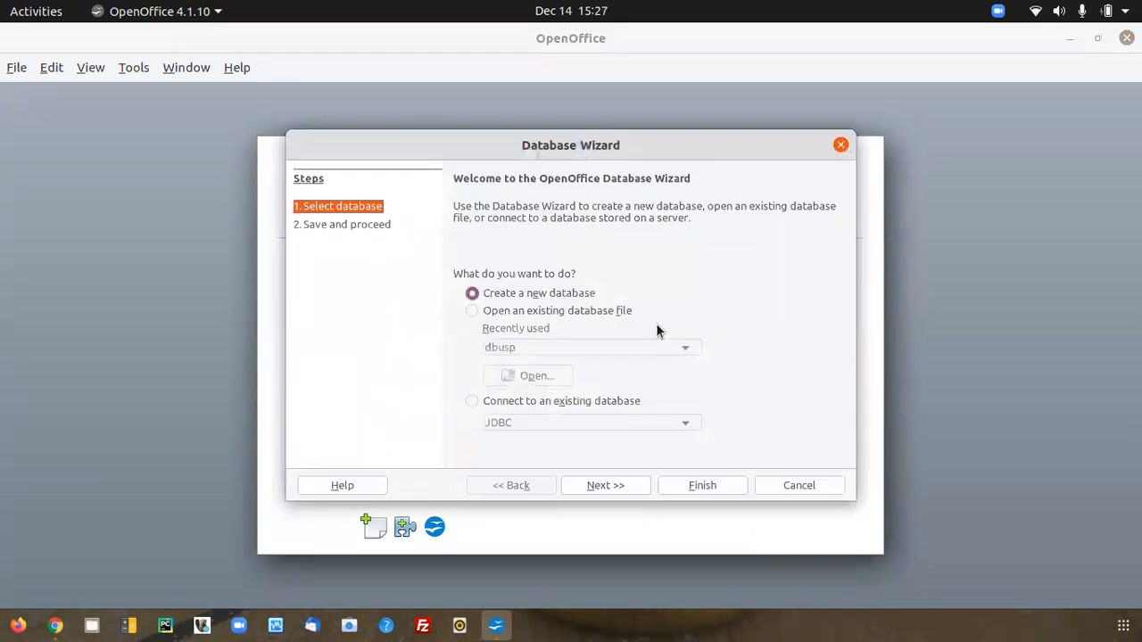
click(476, 313)
click(507, 375)
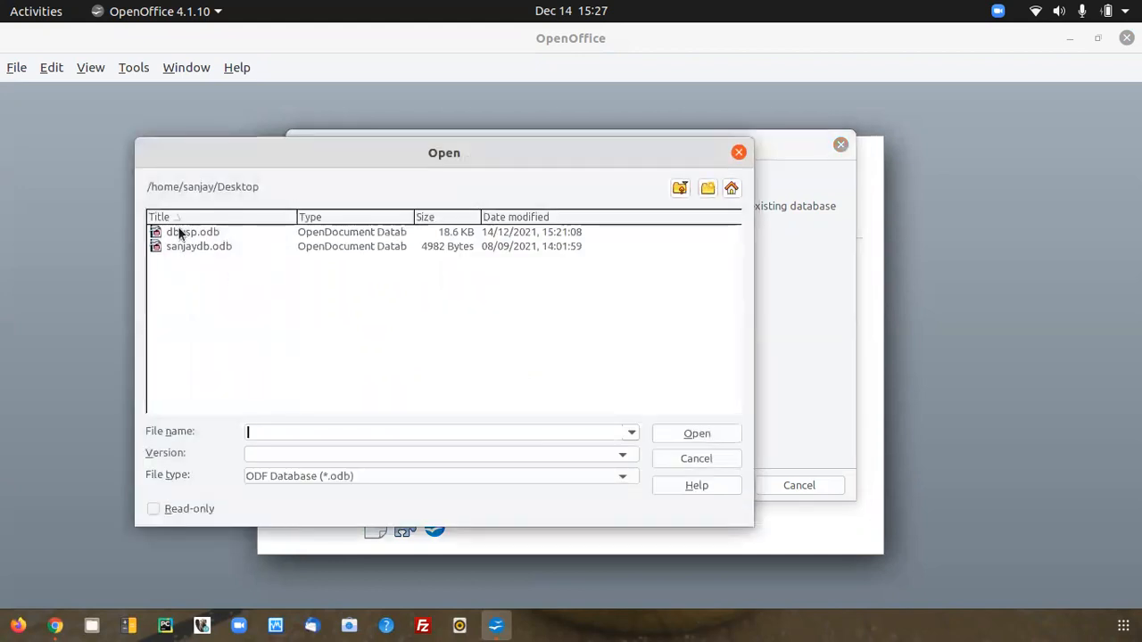
click(180, 232)
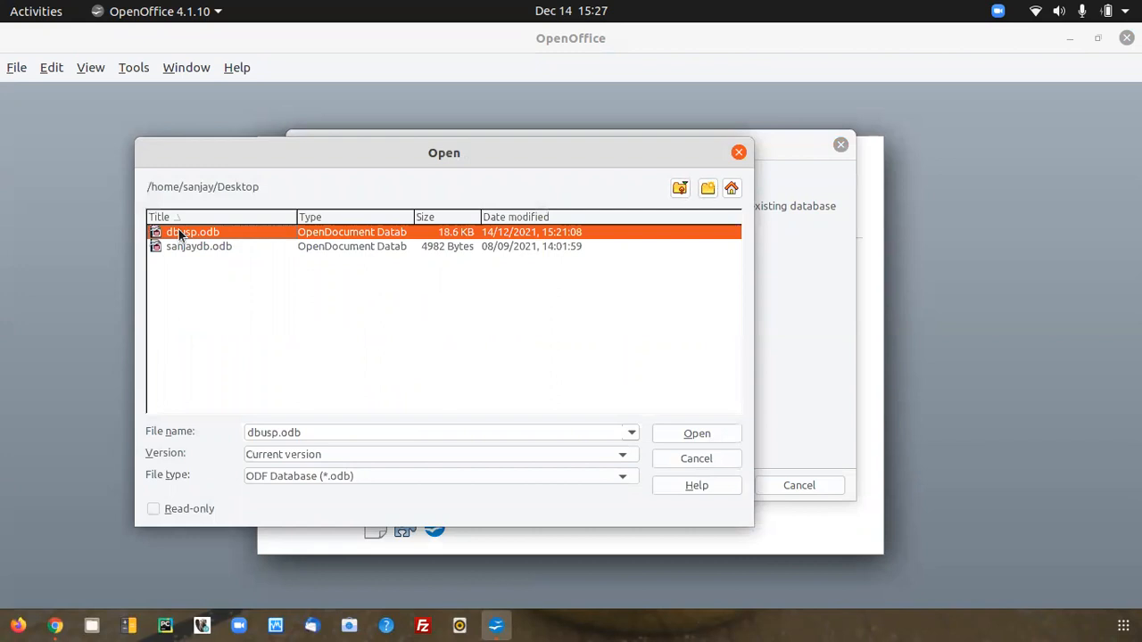
click(696, 435)
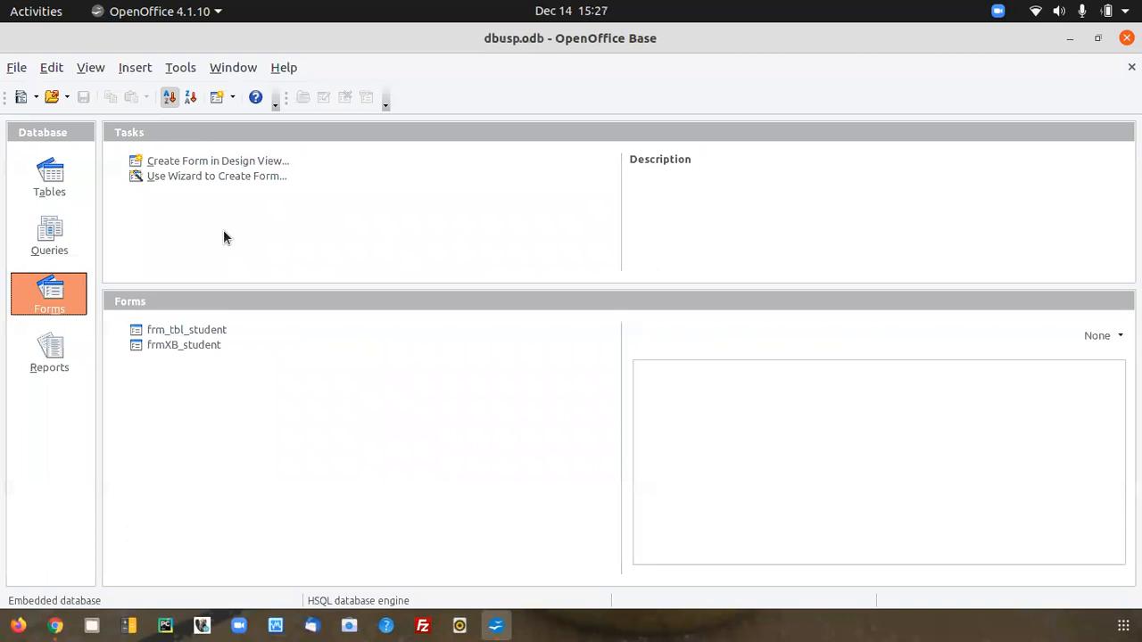
Start a new table in Design View and add a parent_id field of type Integer
click(47, 196)
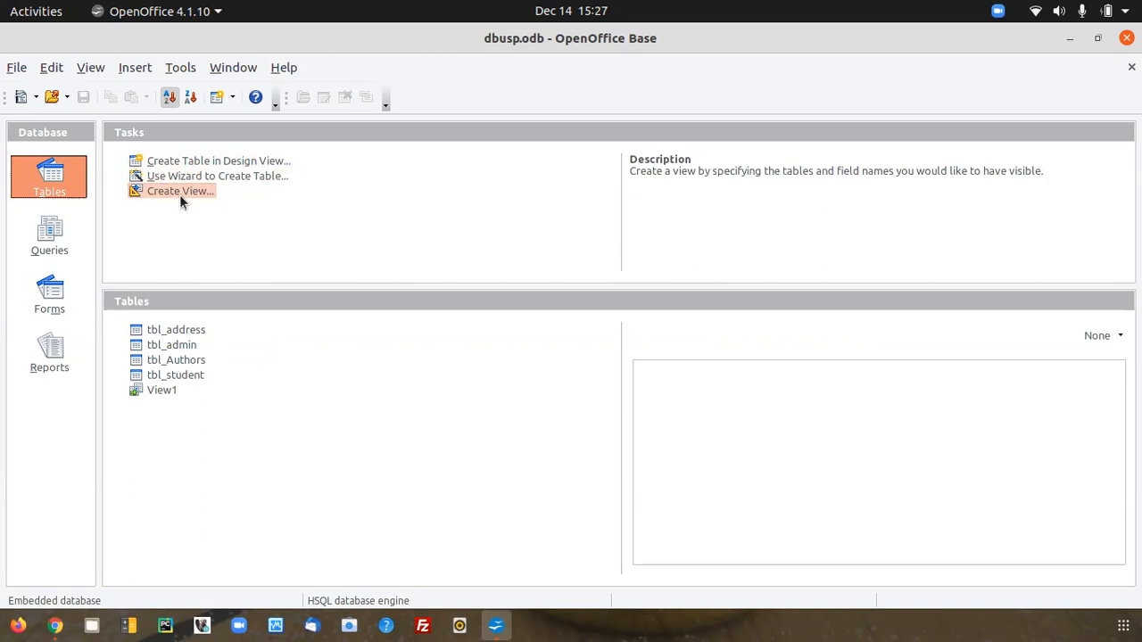
click(220, 163)
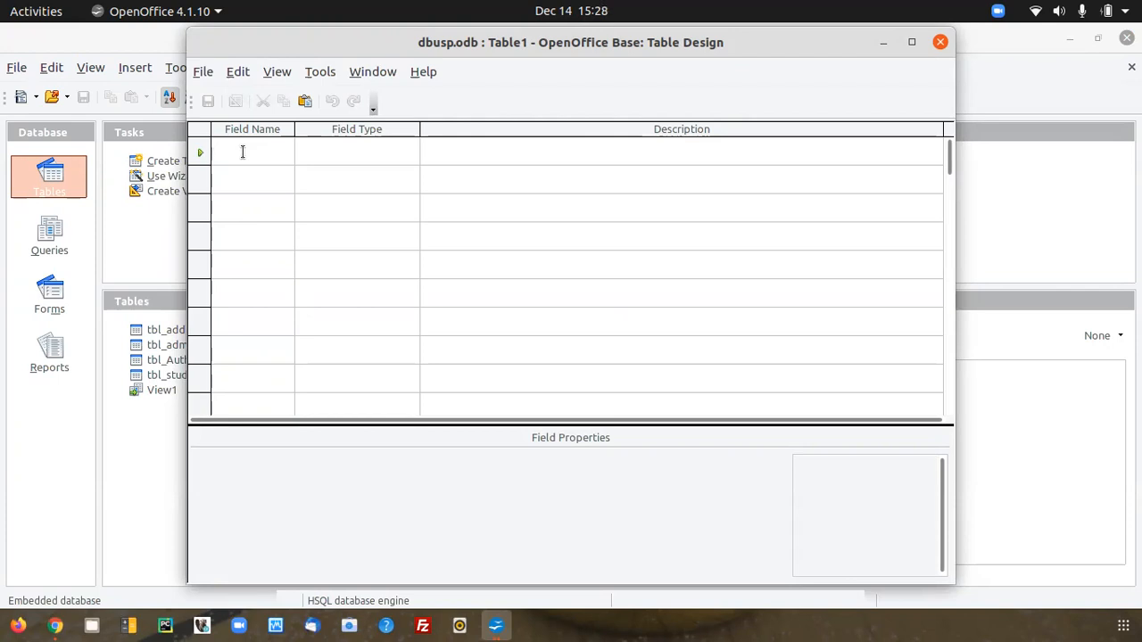
text(paren)
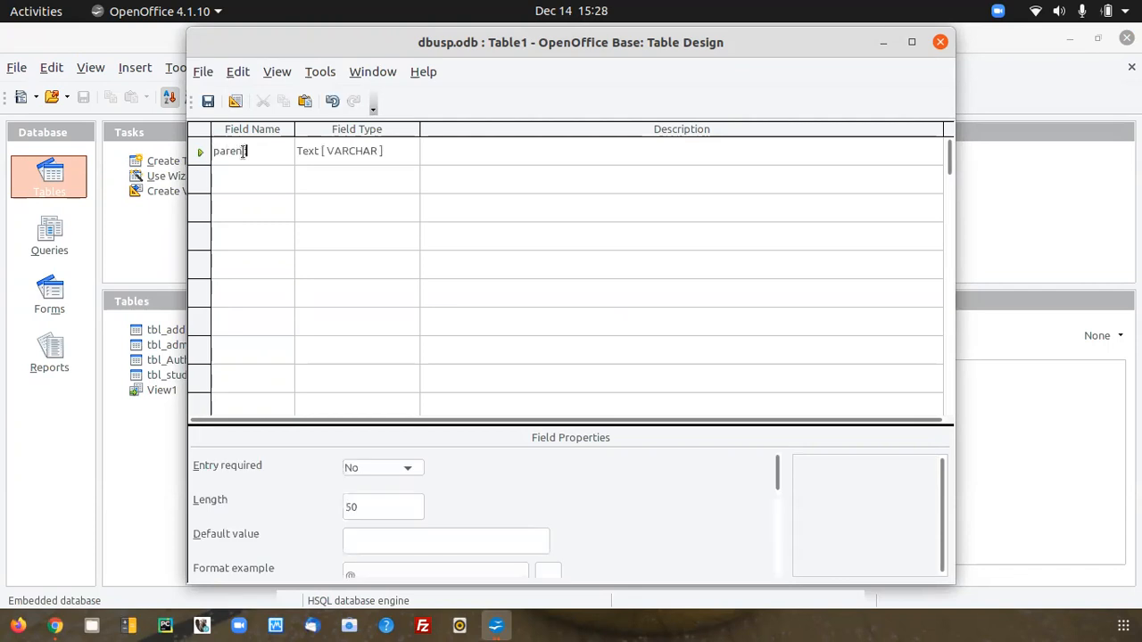
text(t_id)
key(Tab)
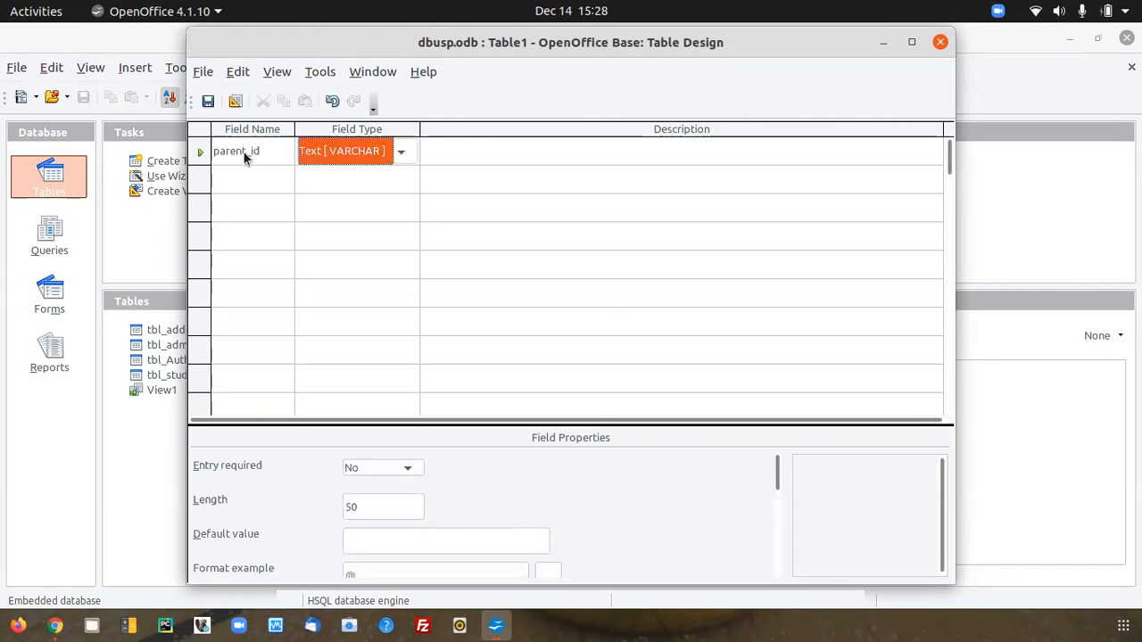
key(i)
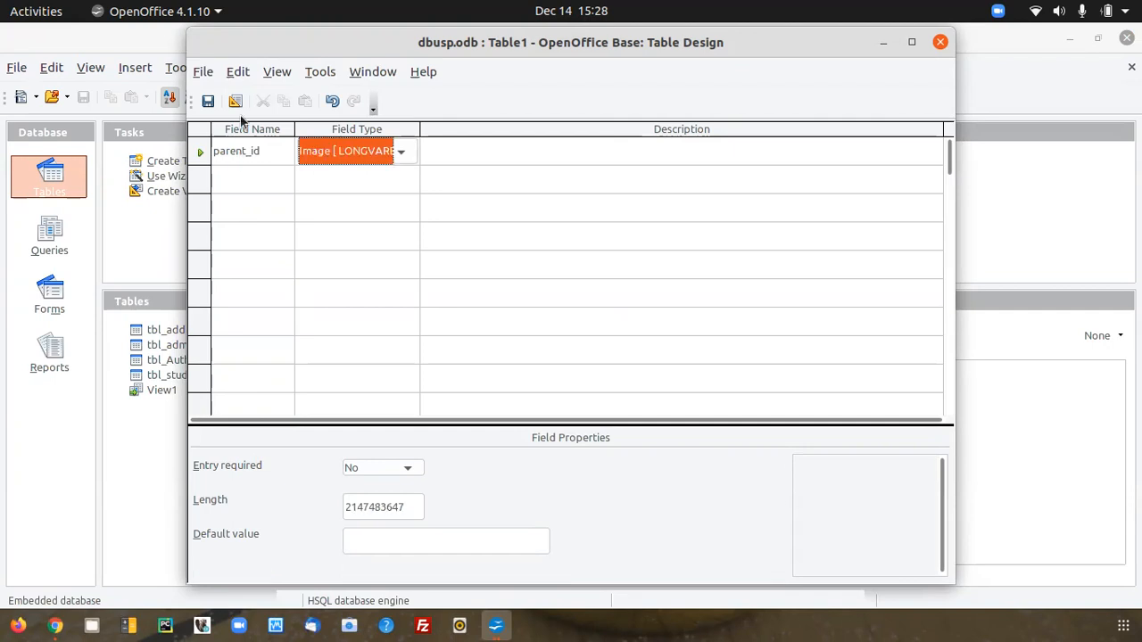
click(403, 151)
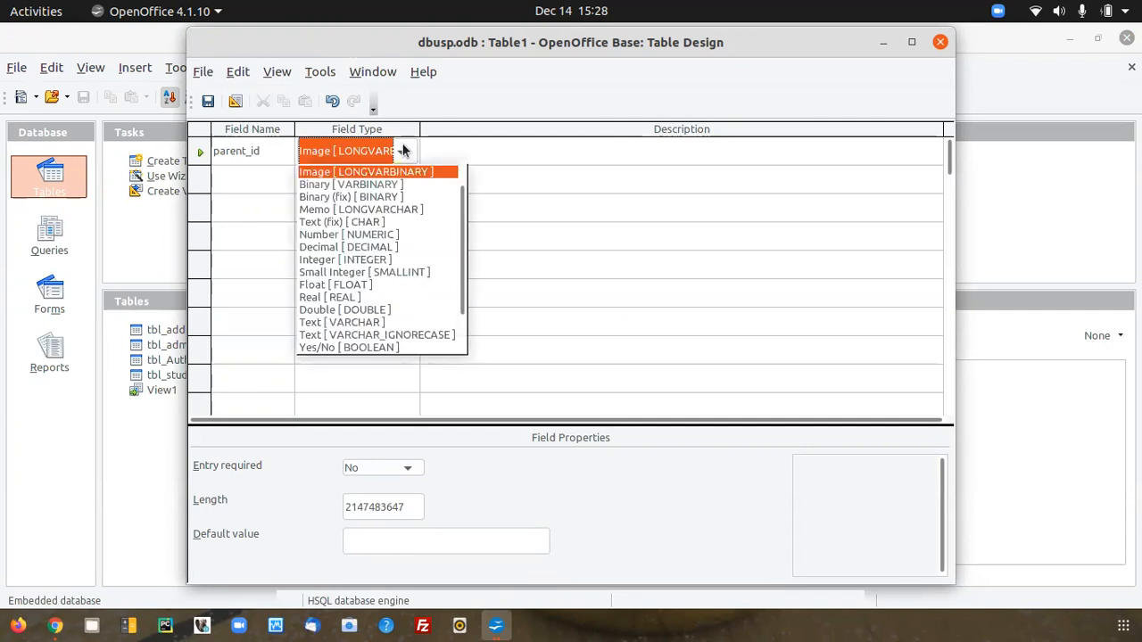
click(379, 260)
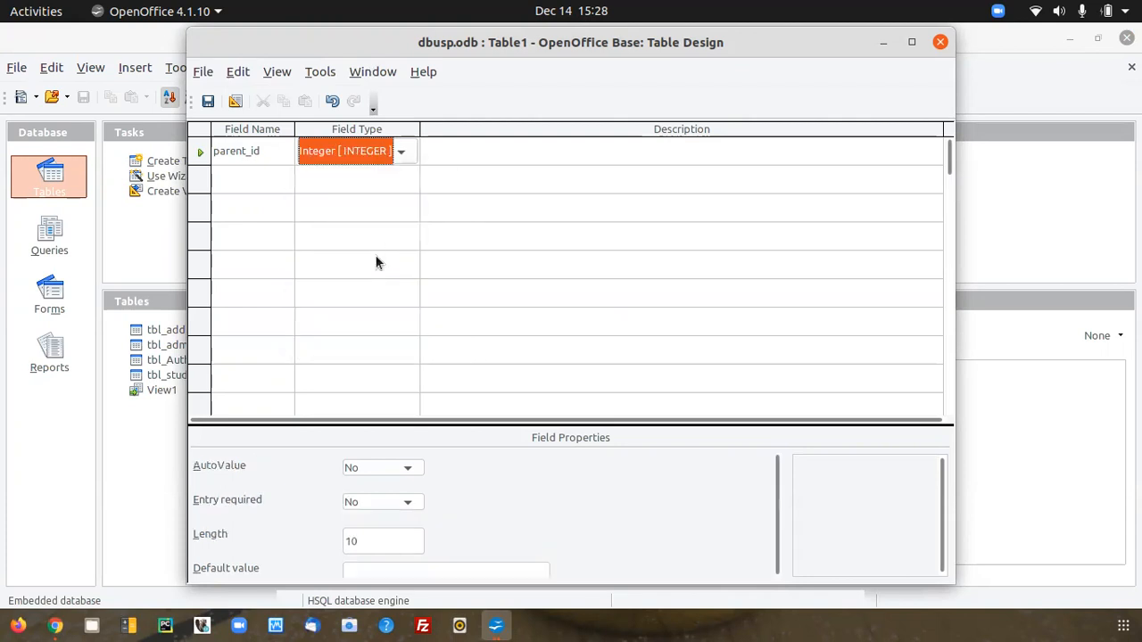
click(498, 153)
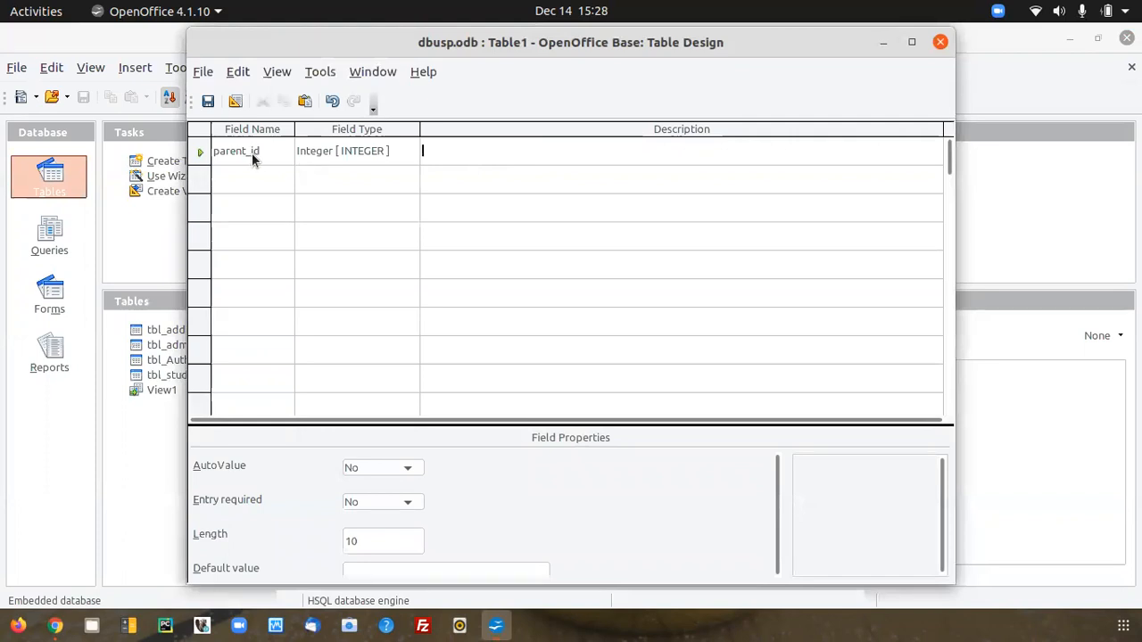
text(unique key)
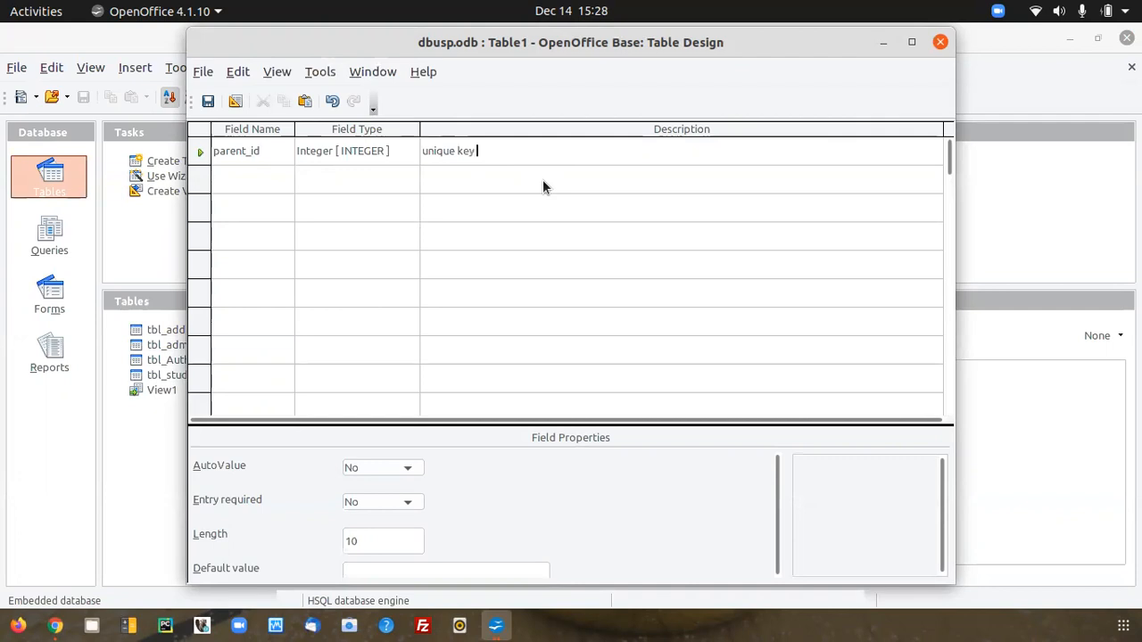
key(BackSpace)
key(BackSpace)
key(BackSpace)
key(BackSpace)
key(BackSpace)
key(BackSpace)
key(BackSpace)
key(BackSpace)
key(BackSpace)
key(BackSpace)
key(BackSpace)
Describe the parent_id field as "primary key" and add a father_name field of type Text [VARCHAR]
text(primary key)
key(Return)
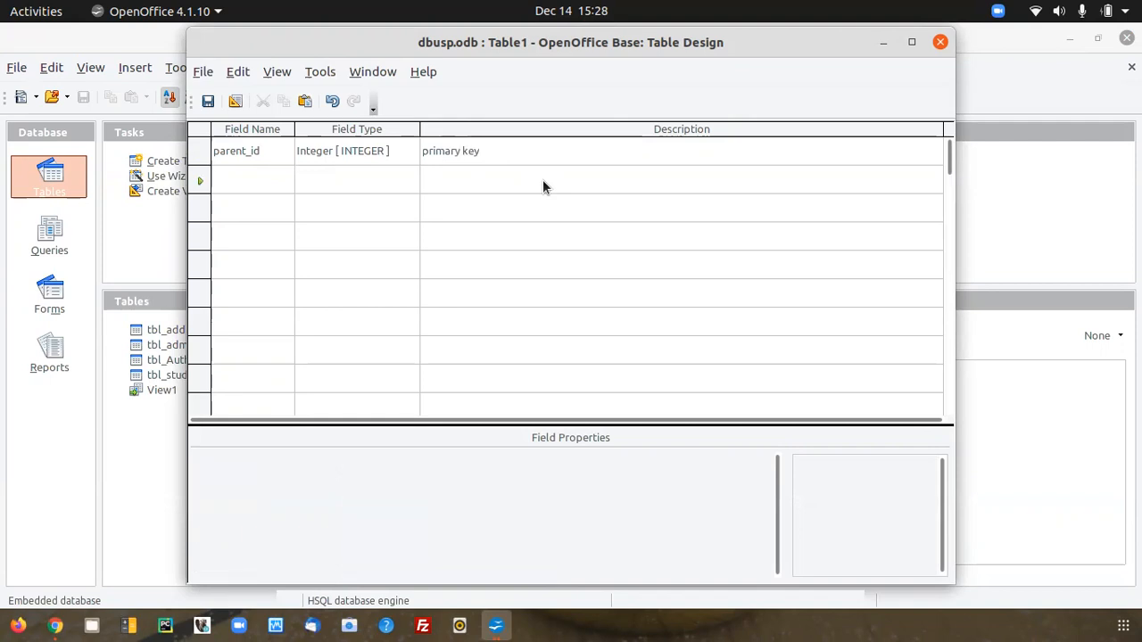
text(fathe)
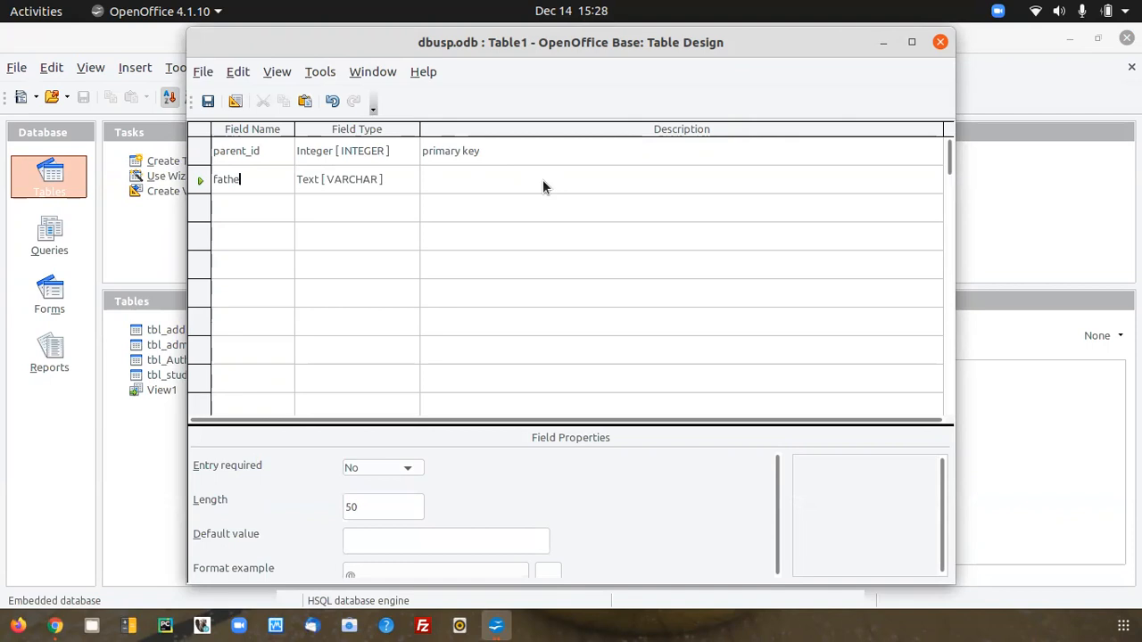
text(r_name)
key(Tab)
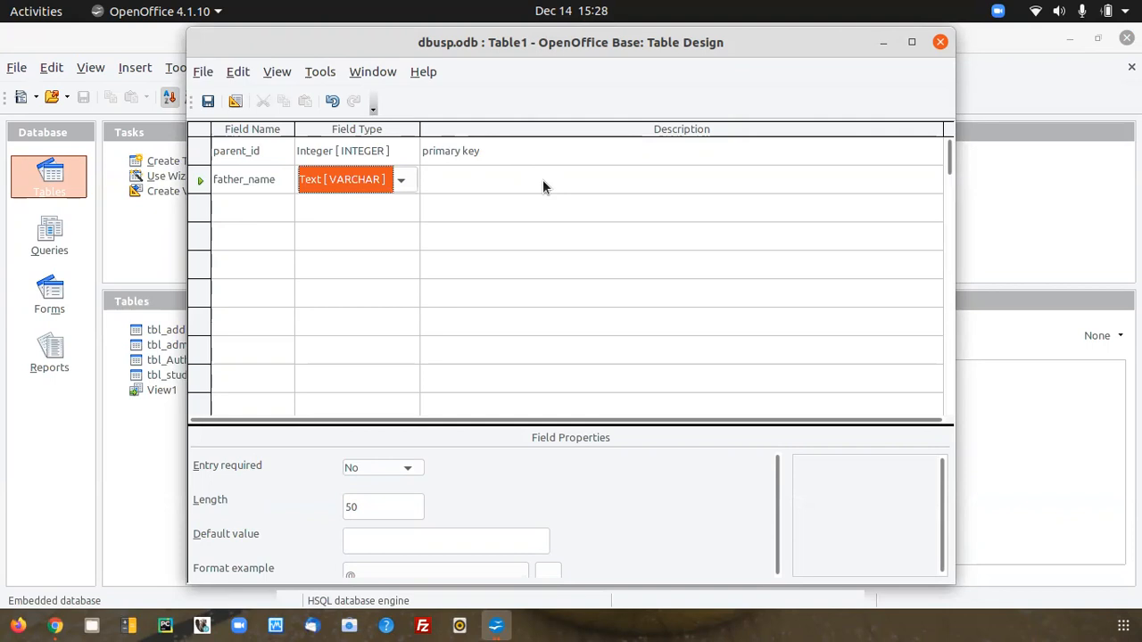
click(451, 181)
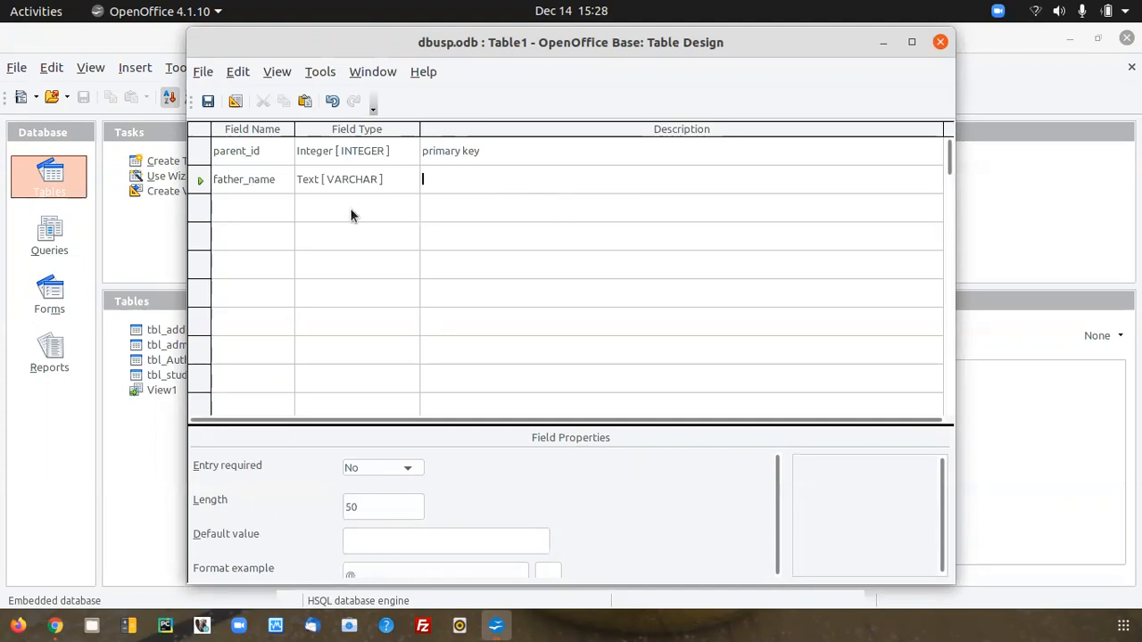
Add a mother_name field of type Text [VARCHAR] below father_name
click(255, 209)
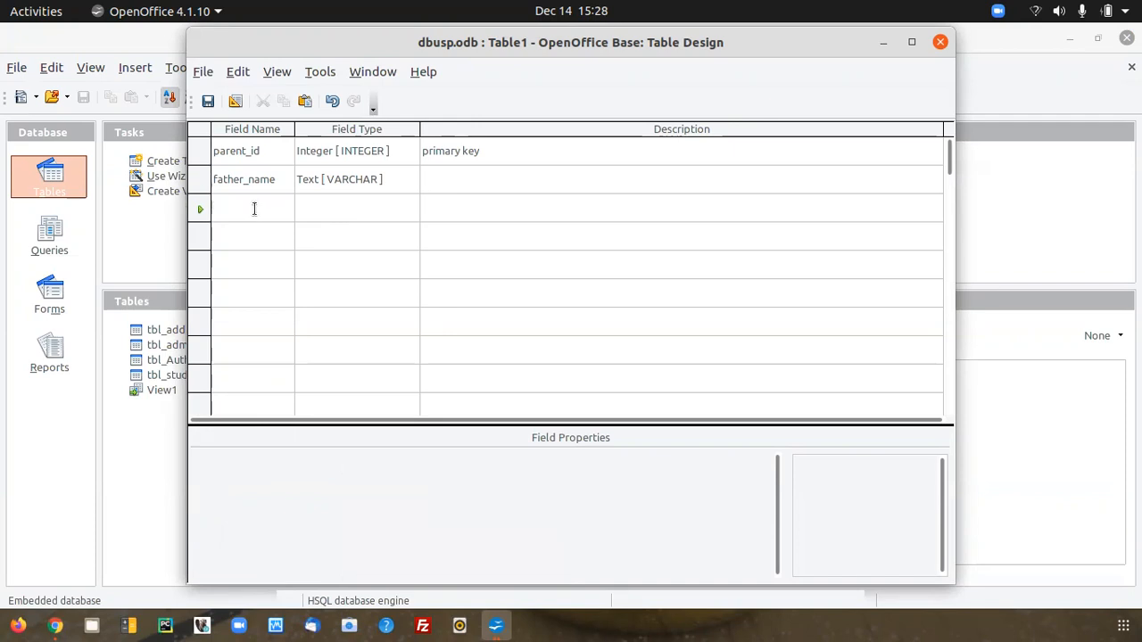
text(mother)
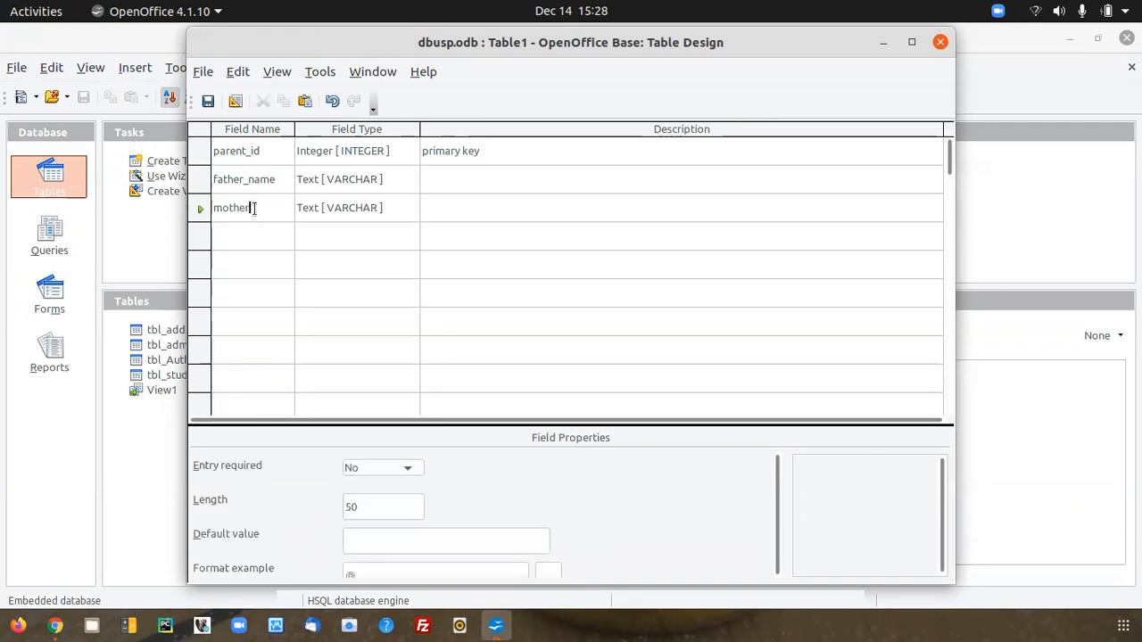
text(_name)
key(Tab)
key(Tab)
key(Tab)
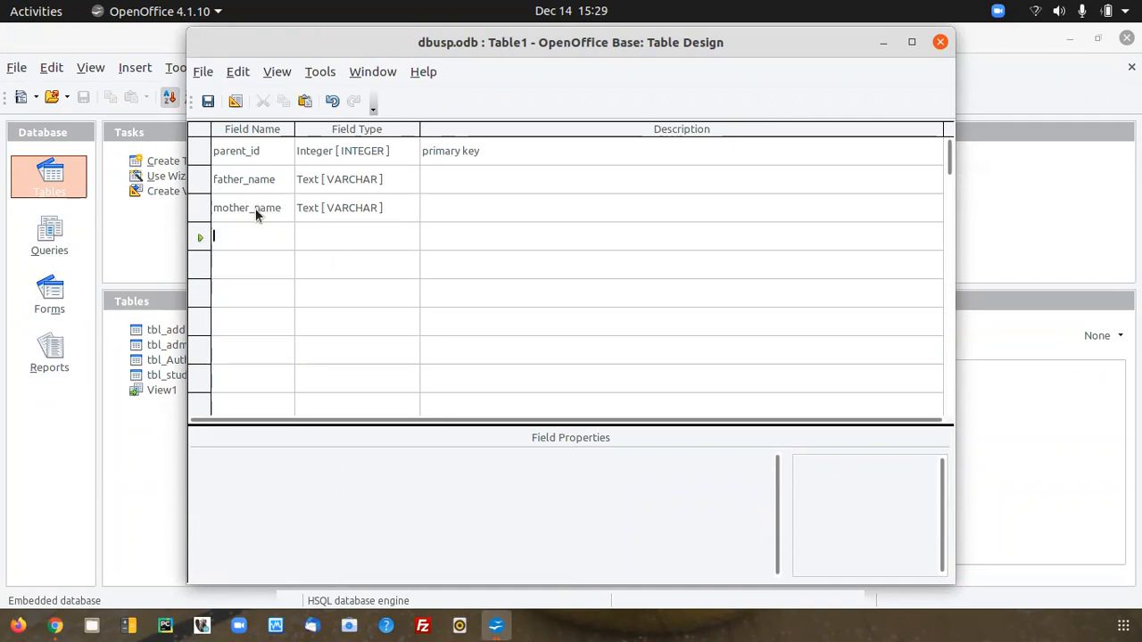
Add a father_occupation field of type Text [VARCHAR] below mother_name
text(father)
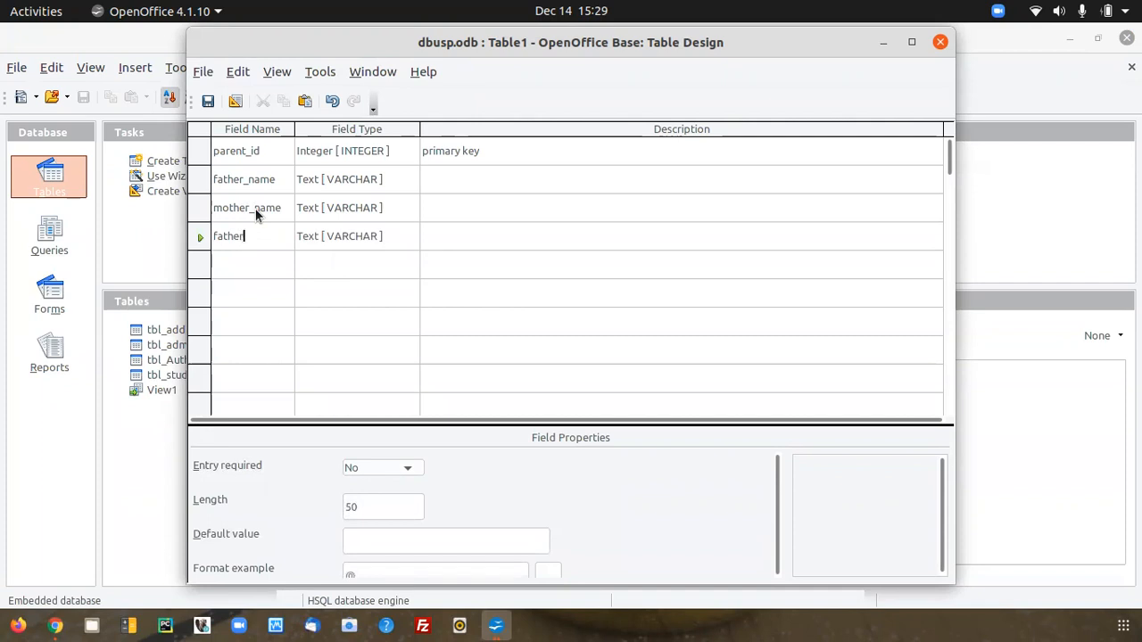
text(_occupation)
key(Tab)
key(Tab)
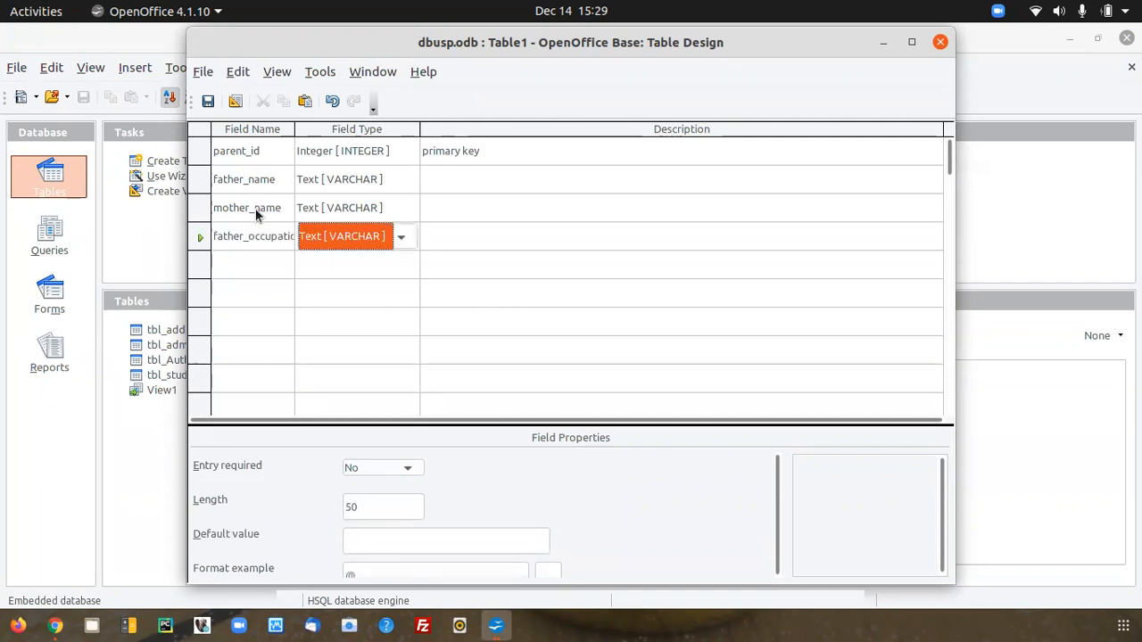
key(Tab)
Add a mother_occupation field of type Text [VARCHAR] below father_occupation
text(m)
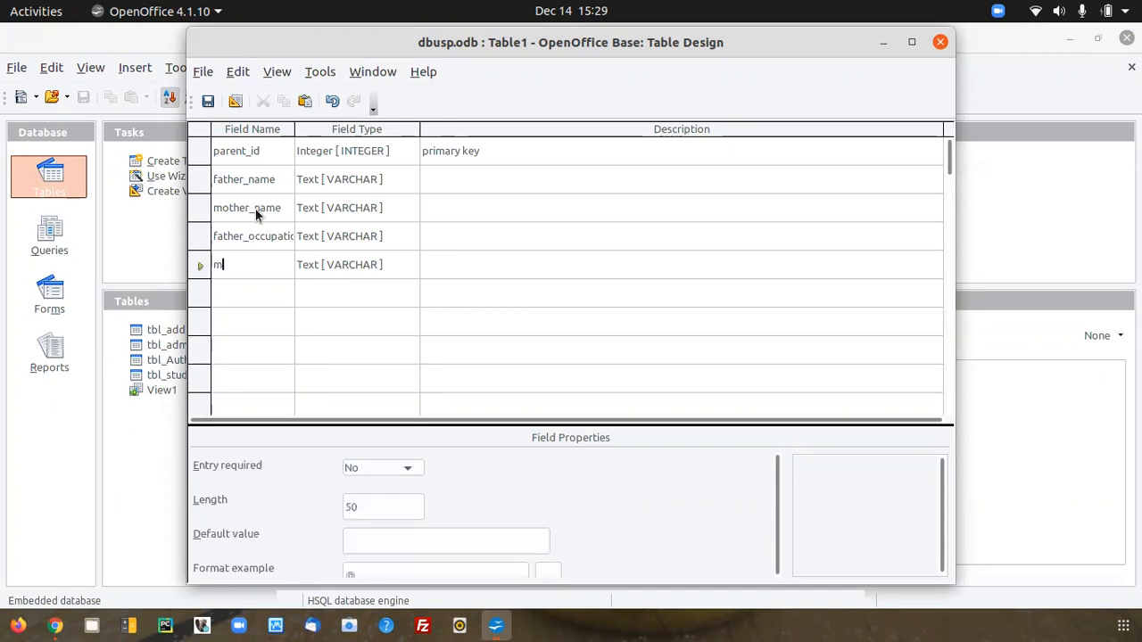
text(other_)
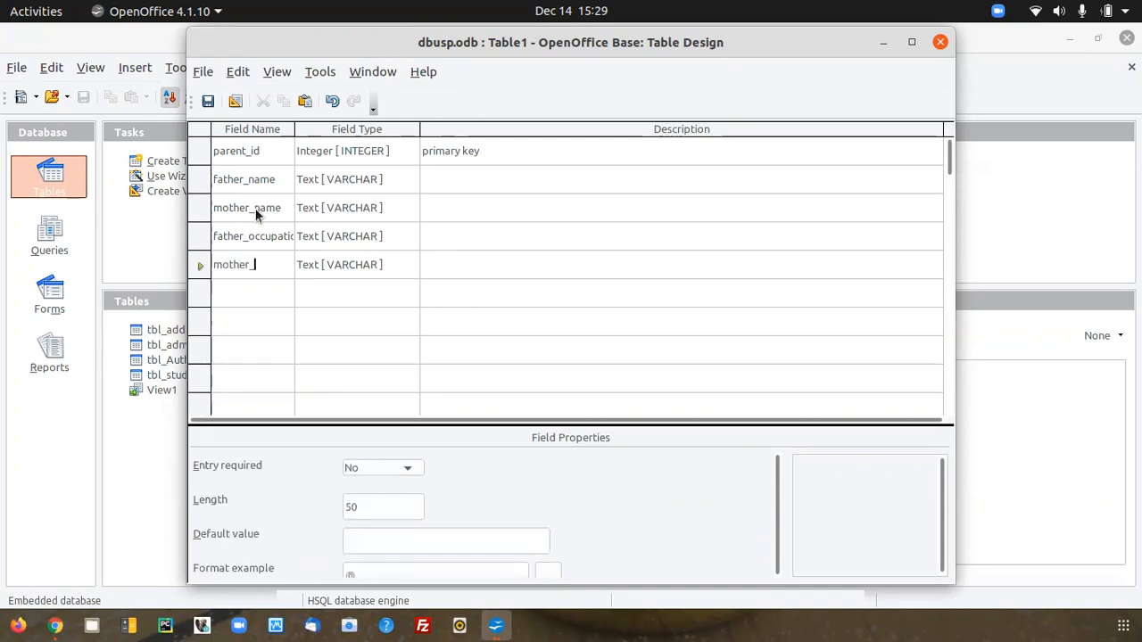
text(occupation)
key(Tab)
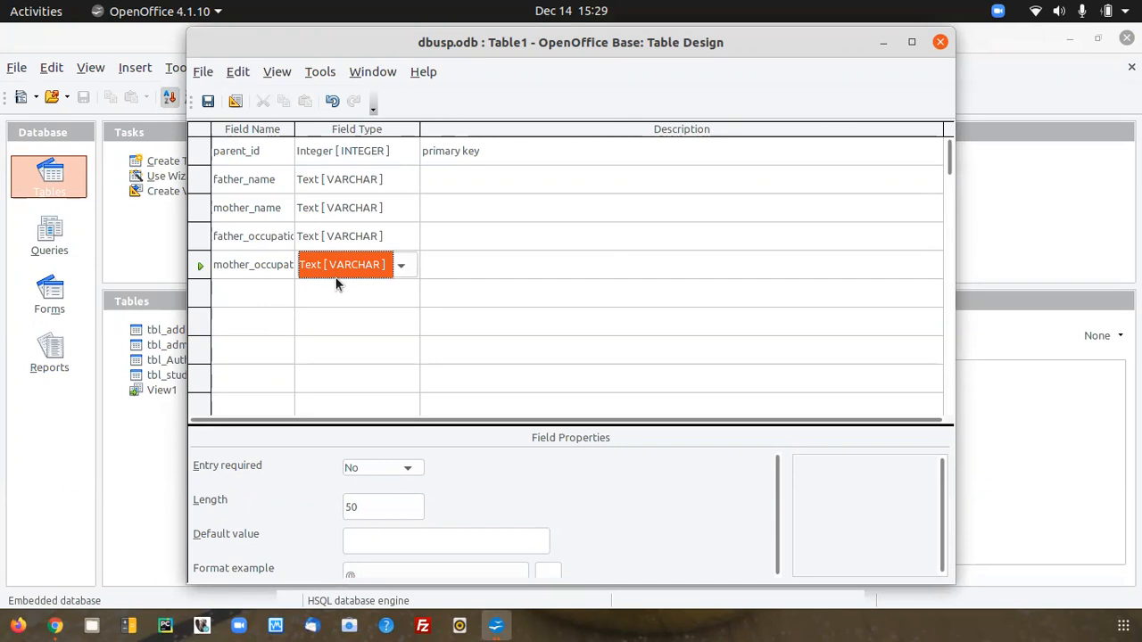
Add a date_of_birth field below mother_occupation and set its type to Date
click(238, 300)
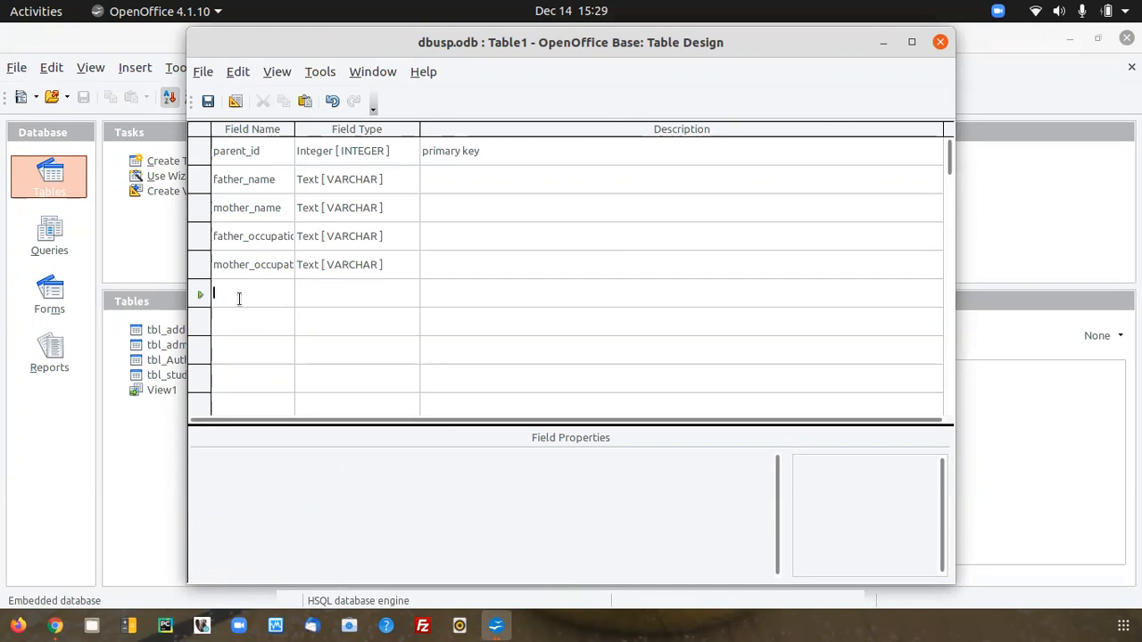
text(date)
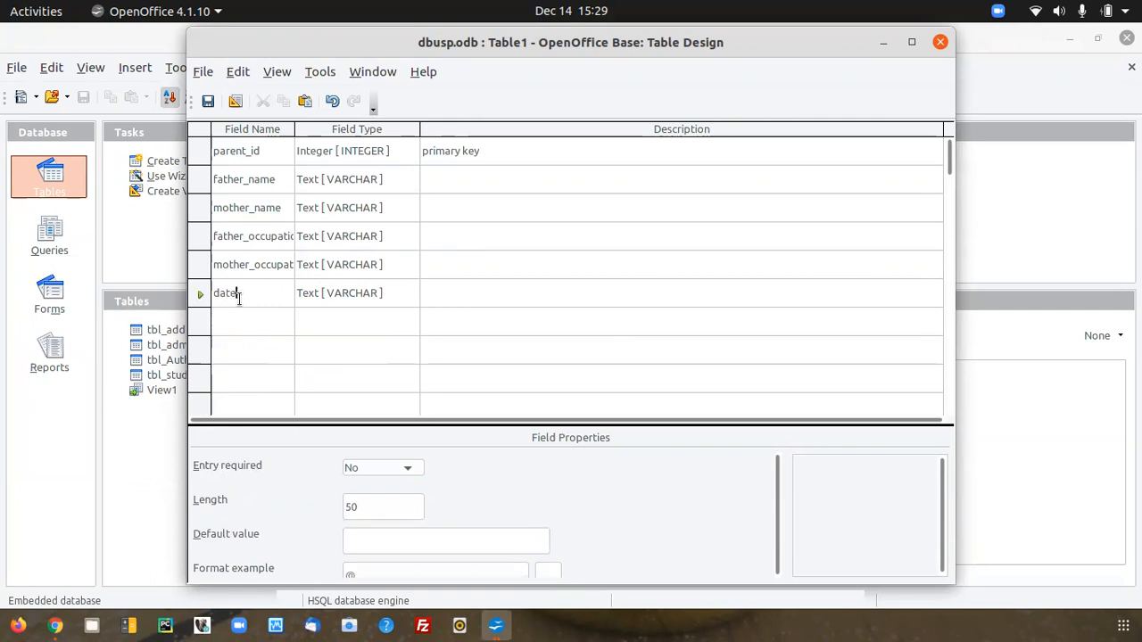
text(_of_birth)
key(Tab)
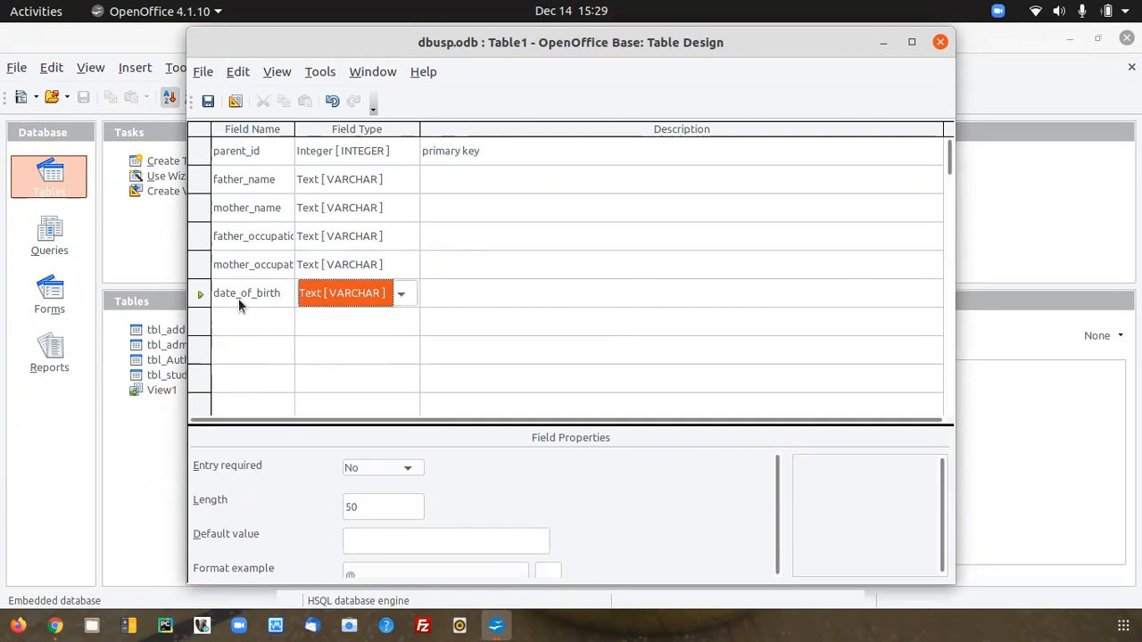
click(403, 295)
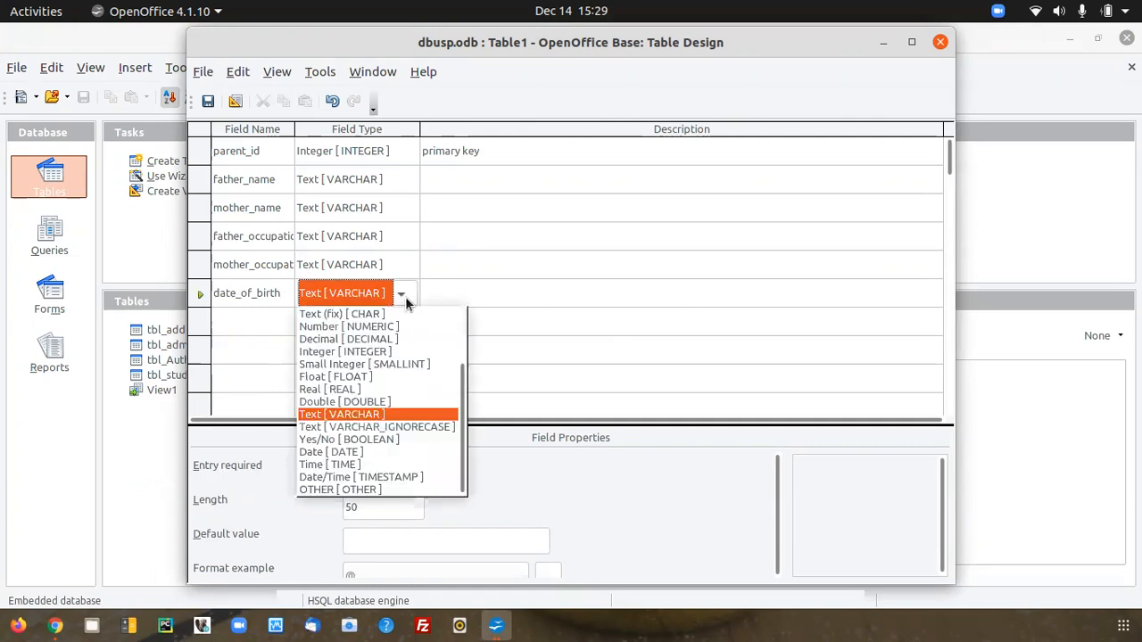
click(360, 452)
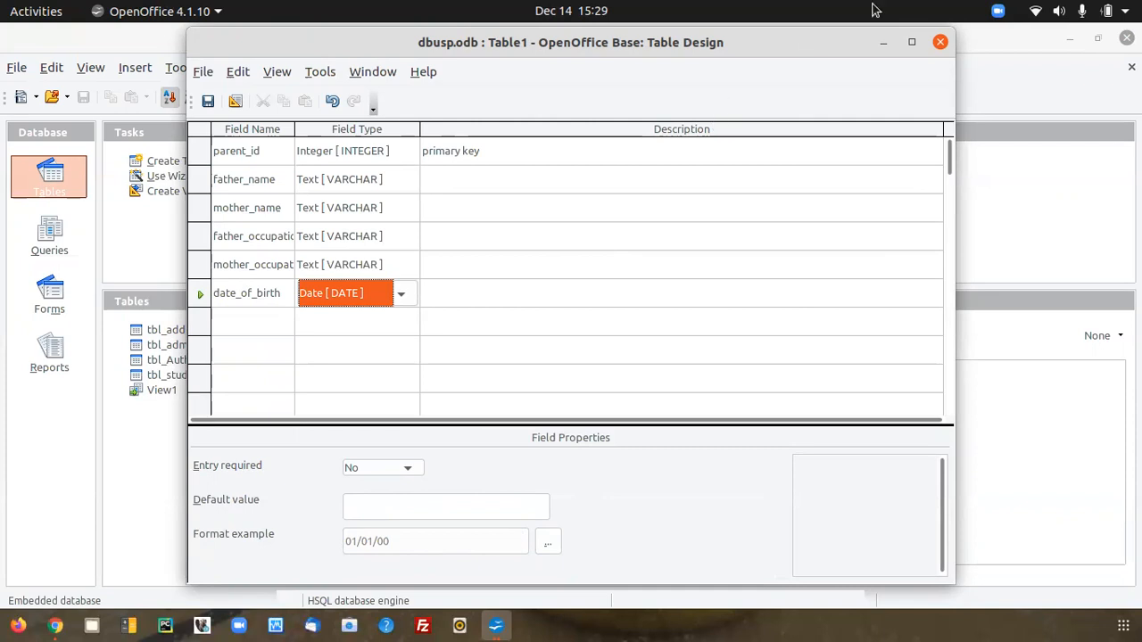
Maximize the table design window and give the father_name field length 40 and default value "Mr."
click(912, 42)
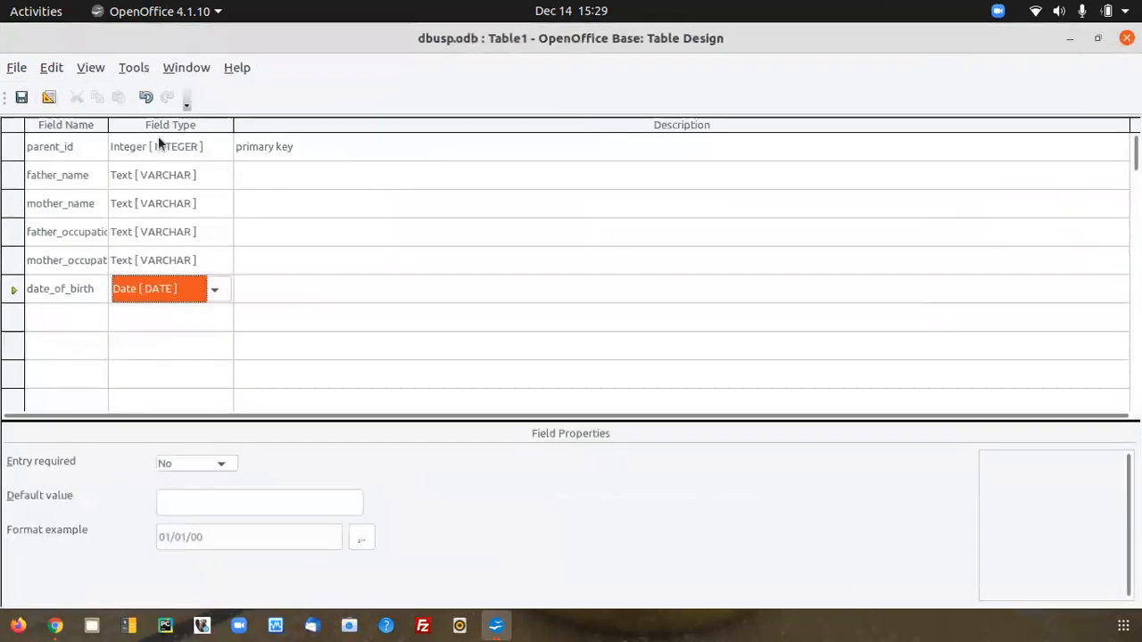
click(68, 169)
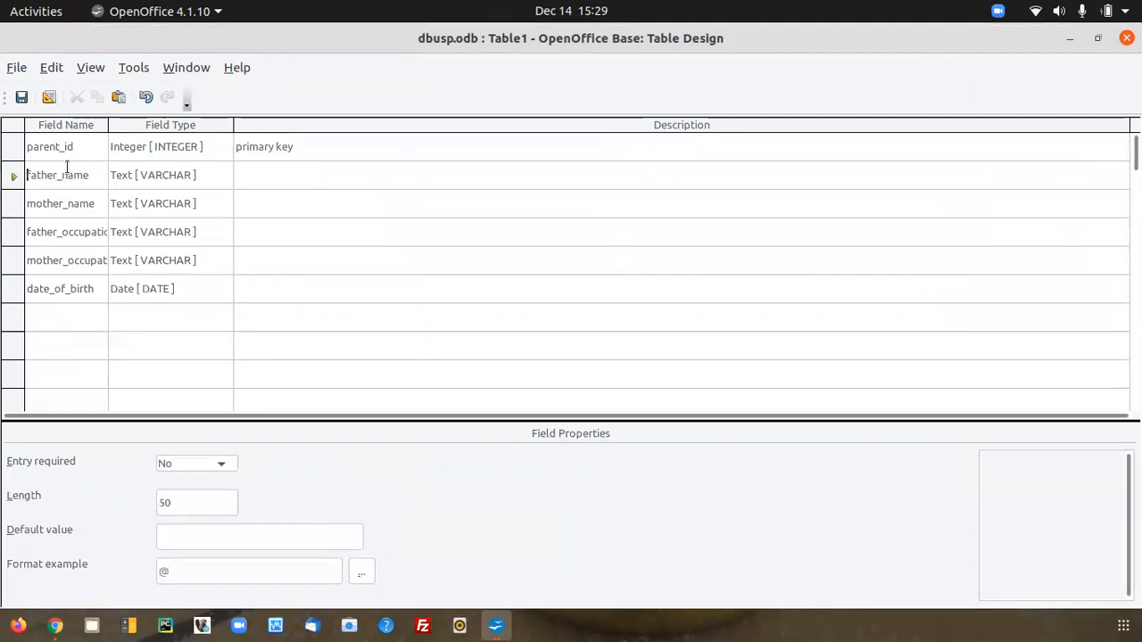
click(176, 501)
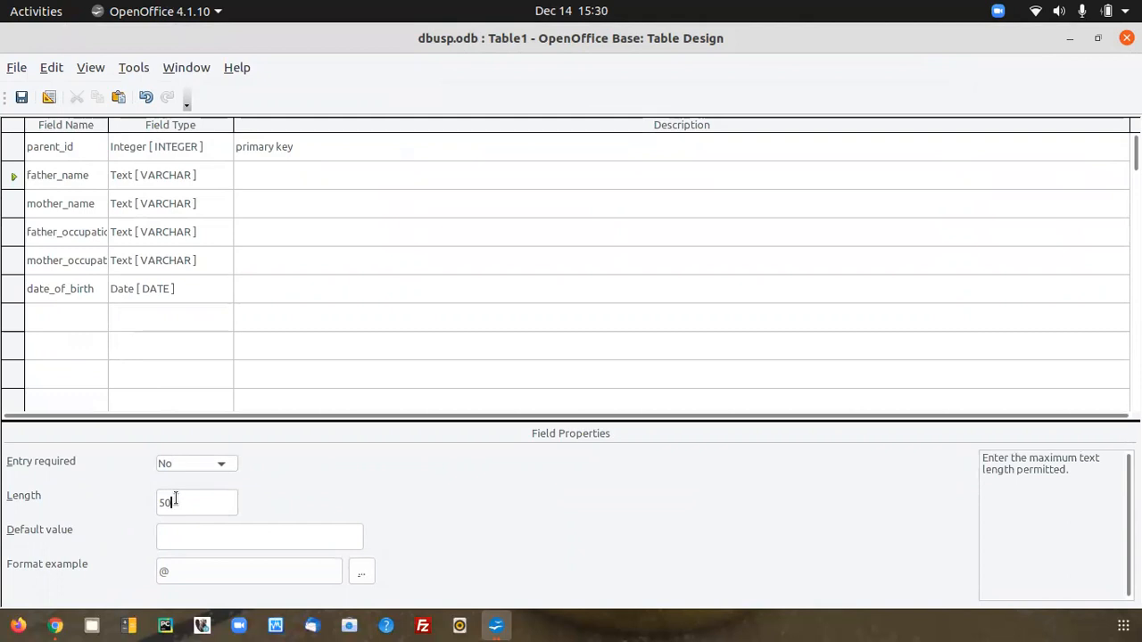
key(BackSpace)
key(BackSpace)
text(40)
click(174, 536)
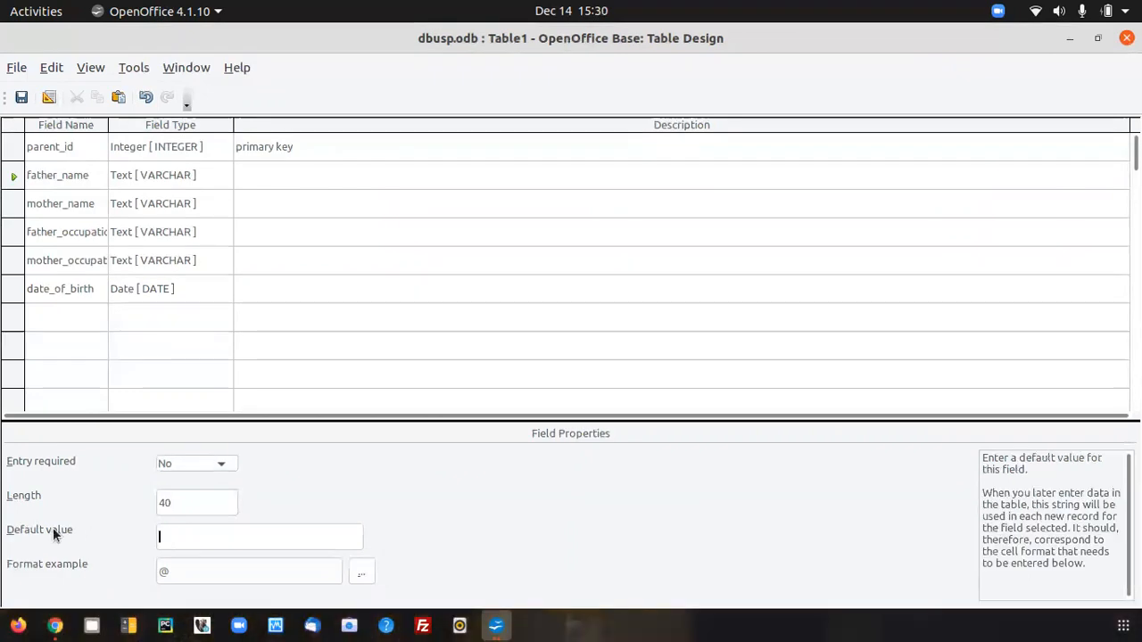
text(Mr.)
Review the field properties of mother_name, father_occupation and date_of_birth
click(57, 206)
click(59, 230)
click(57, 292)
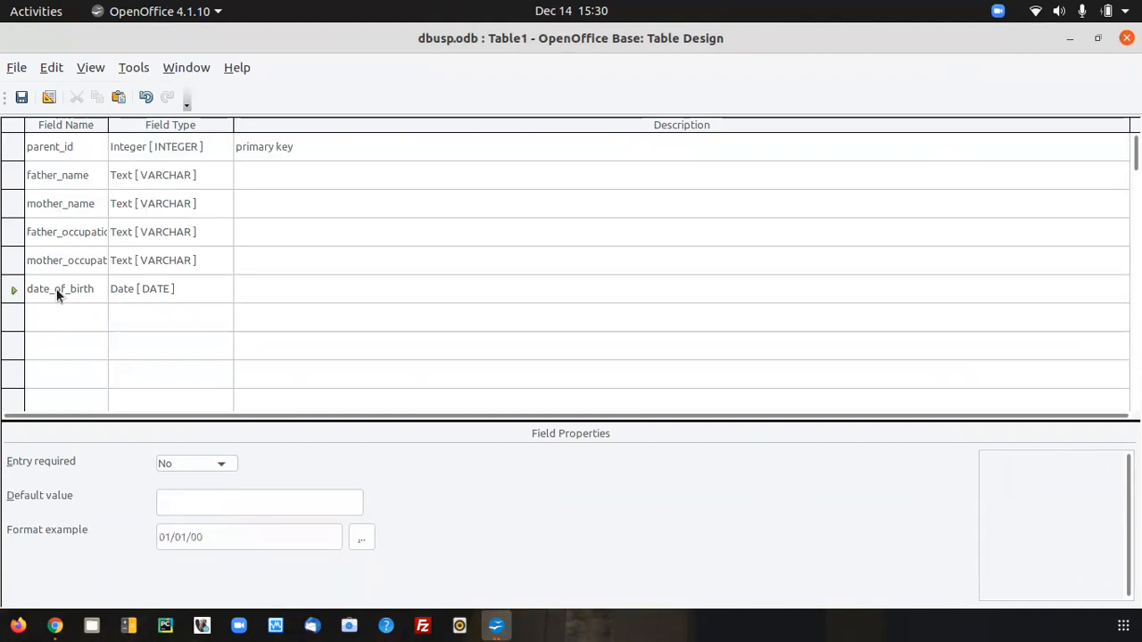
Check the default value and entry-required options of the date_of_birth field
click(188, 506)
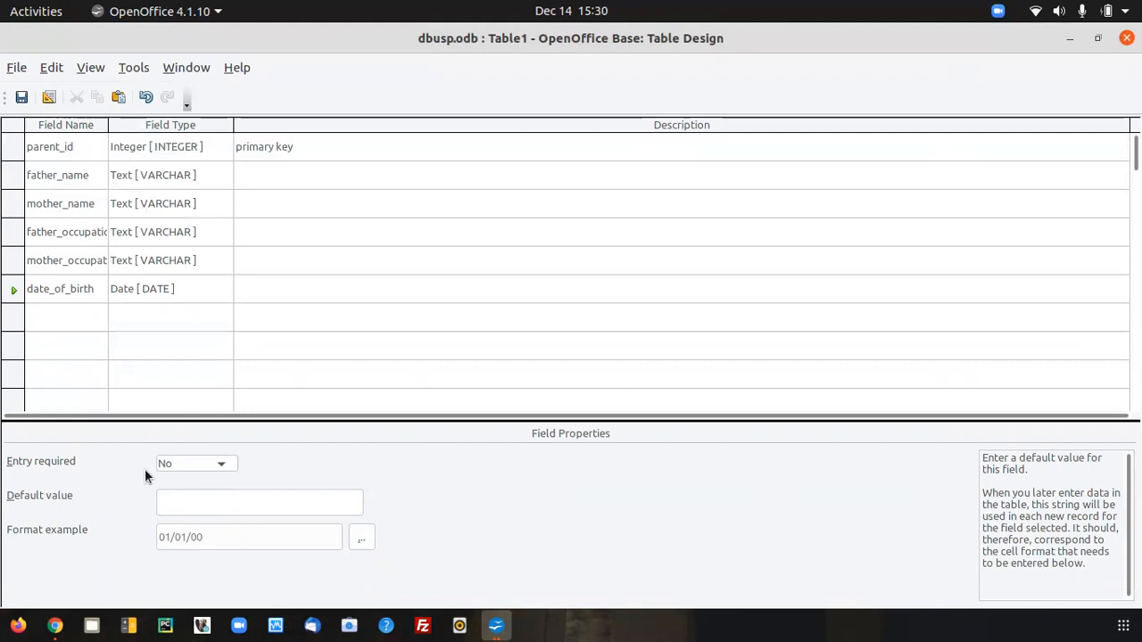
click(181, 463)
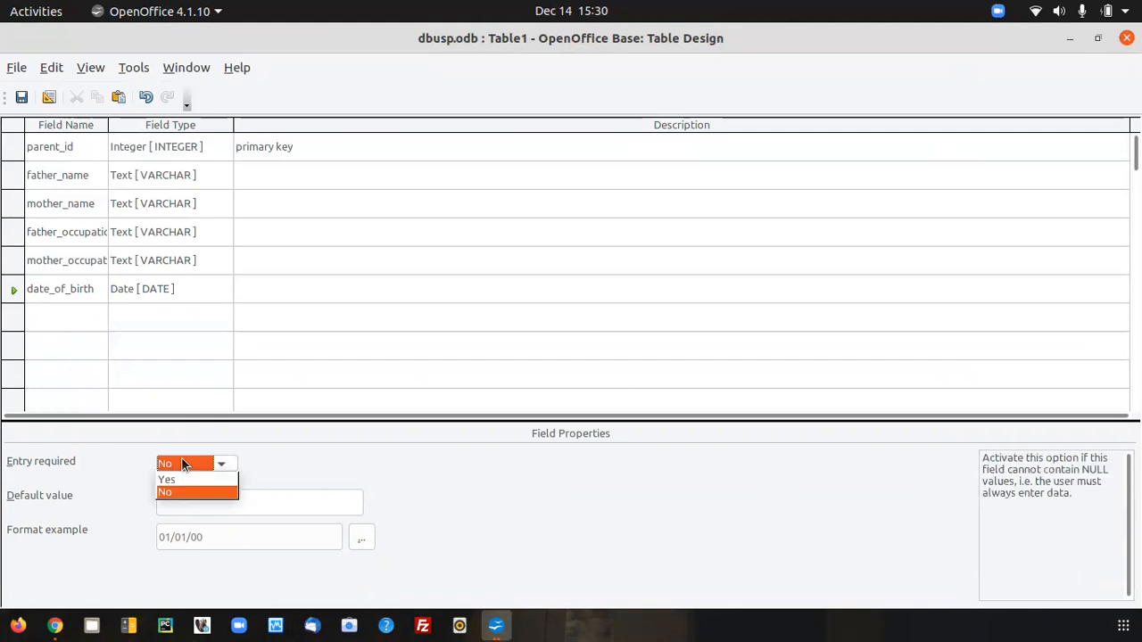
click(61, 472)
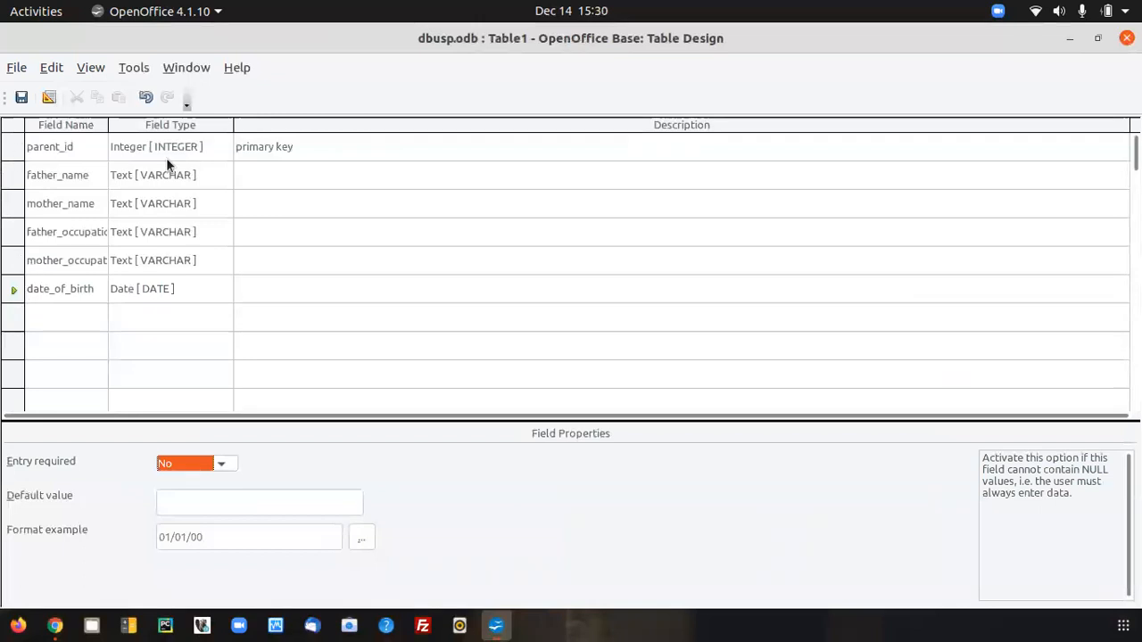
Mark the parent_id field as primary key and remove that mark again
right_click(9, 155)
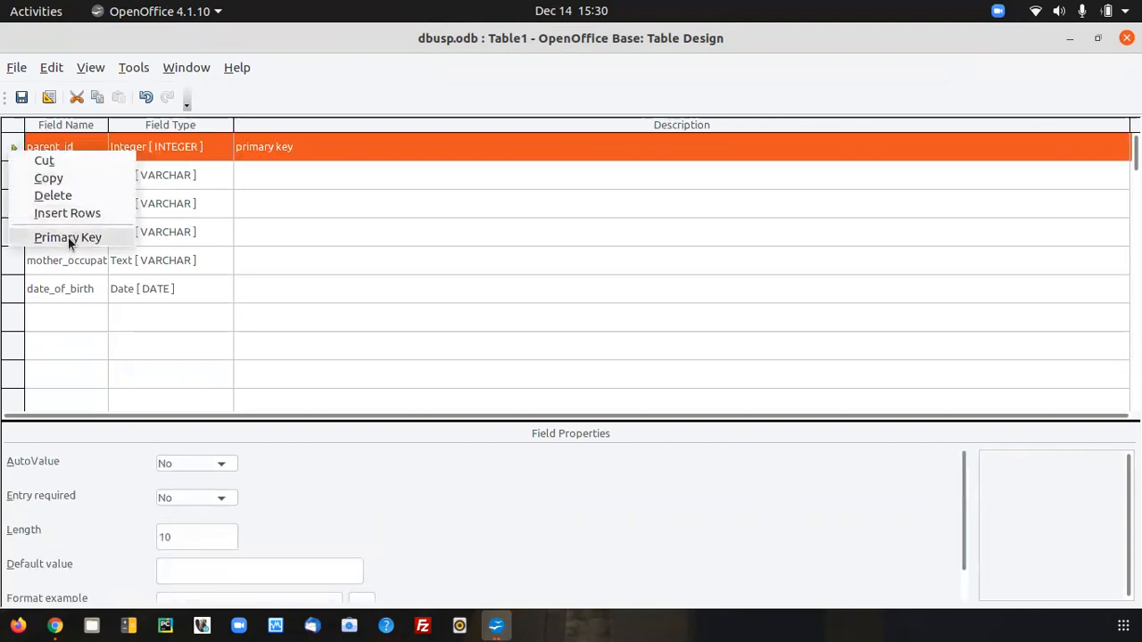
click(68, 237)
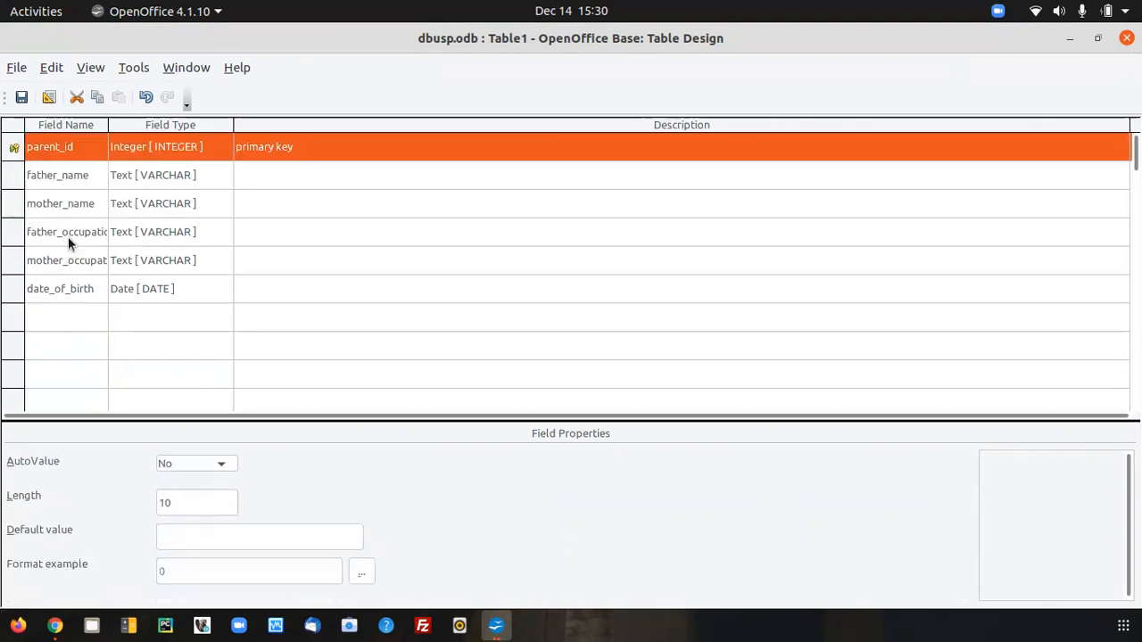
right_click(16, 153)
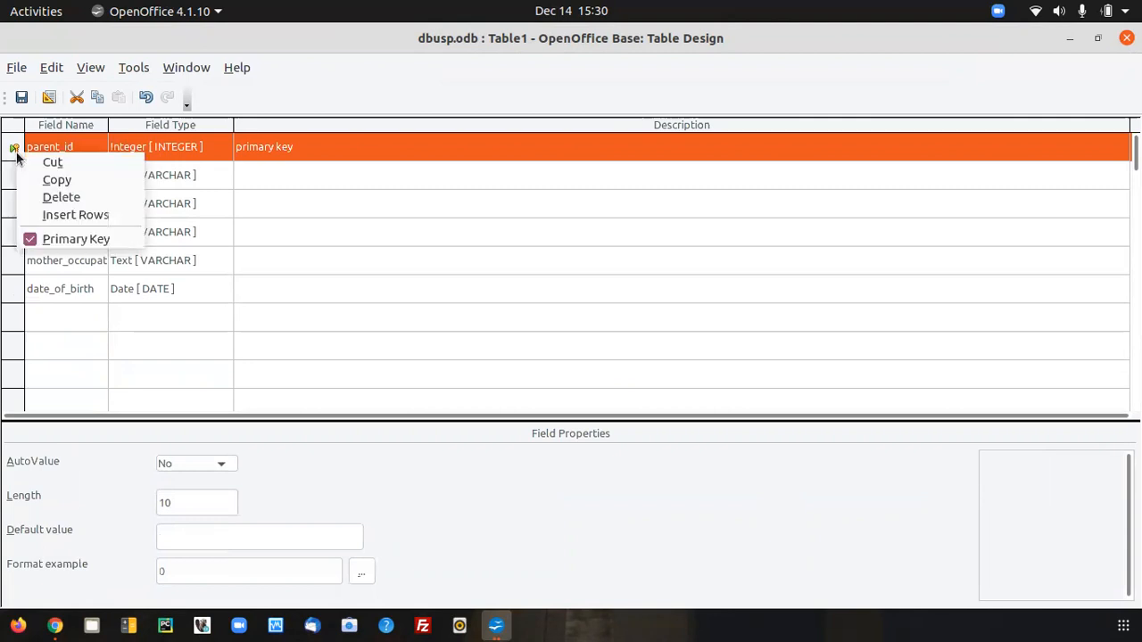
click(81, 238)
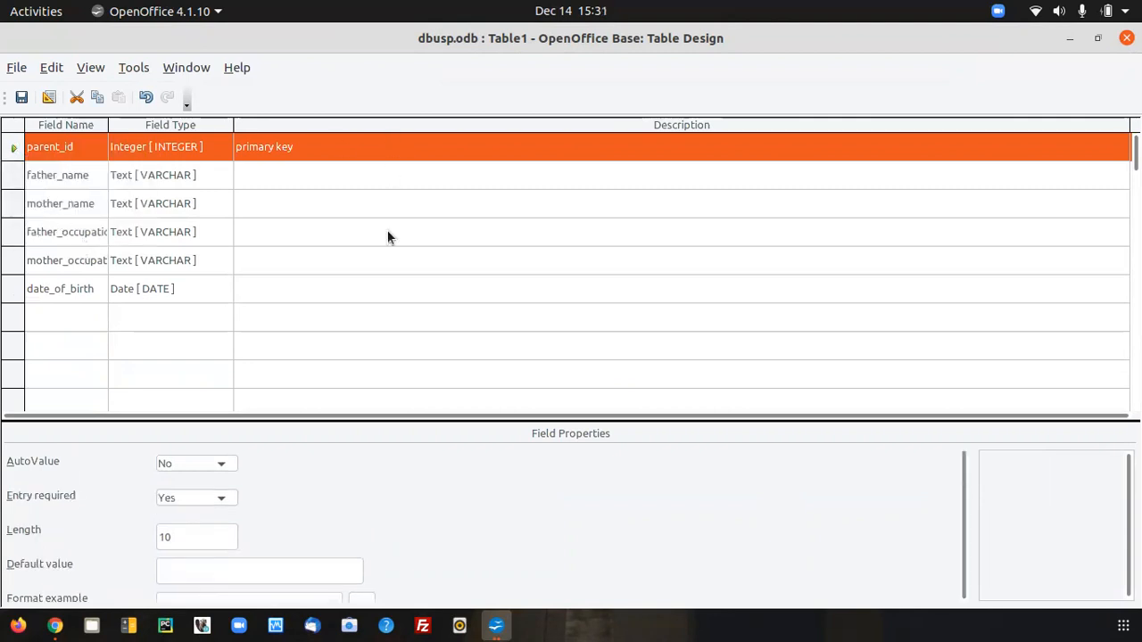
Save the table as tbl_parent and accept the automatic creation of a primary key
click(22, 98)
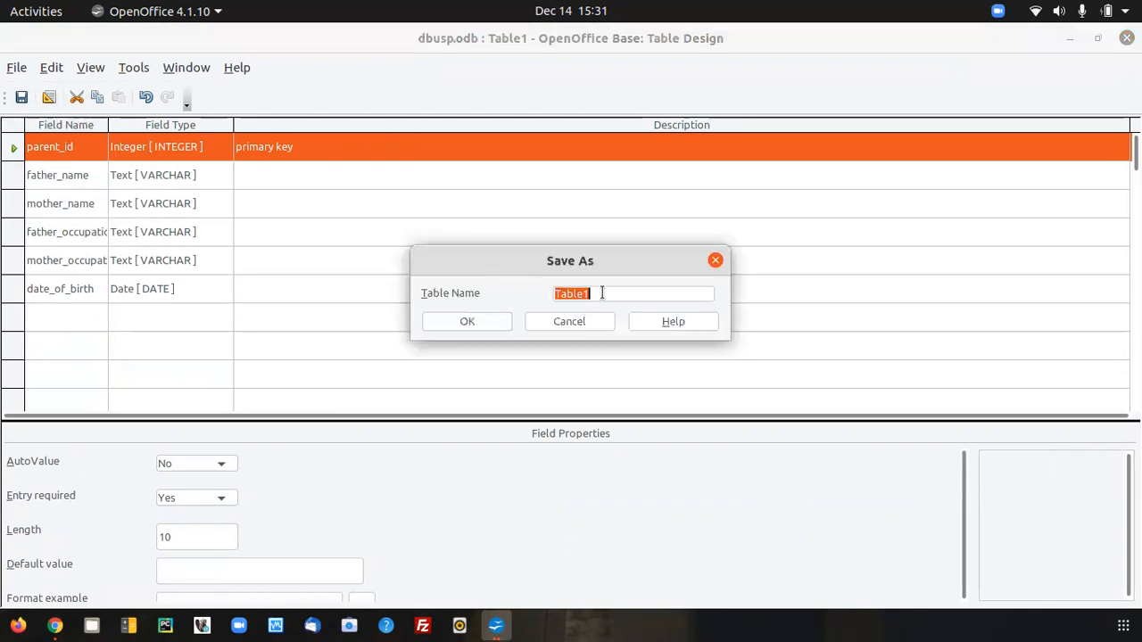
text(tbl_parent)
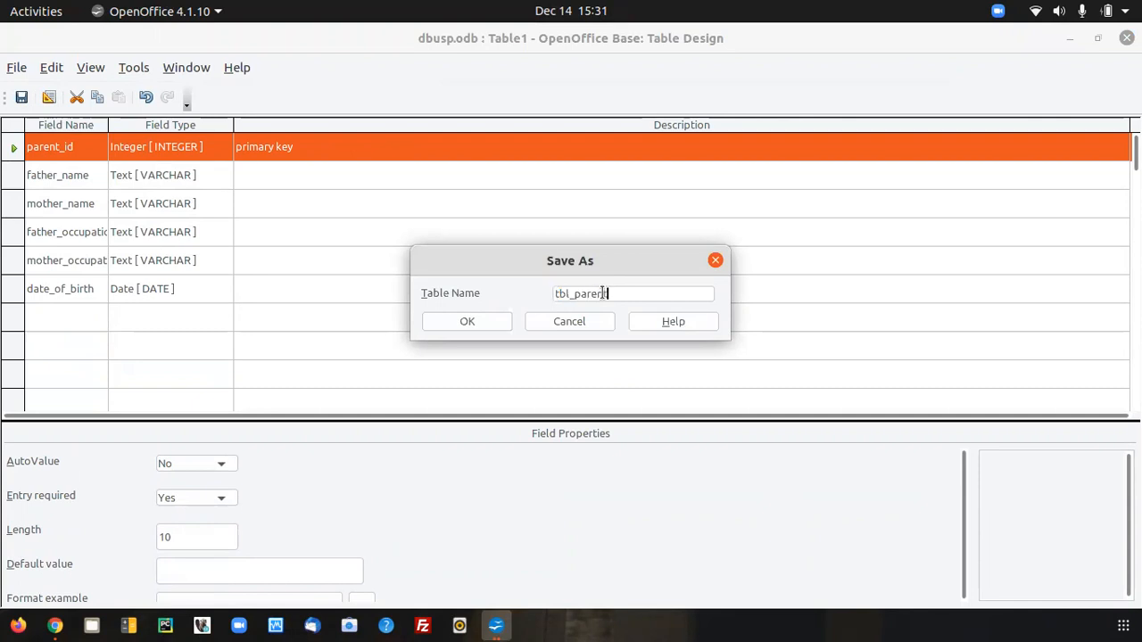
key(Tab)
click(467, 321)
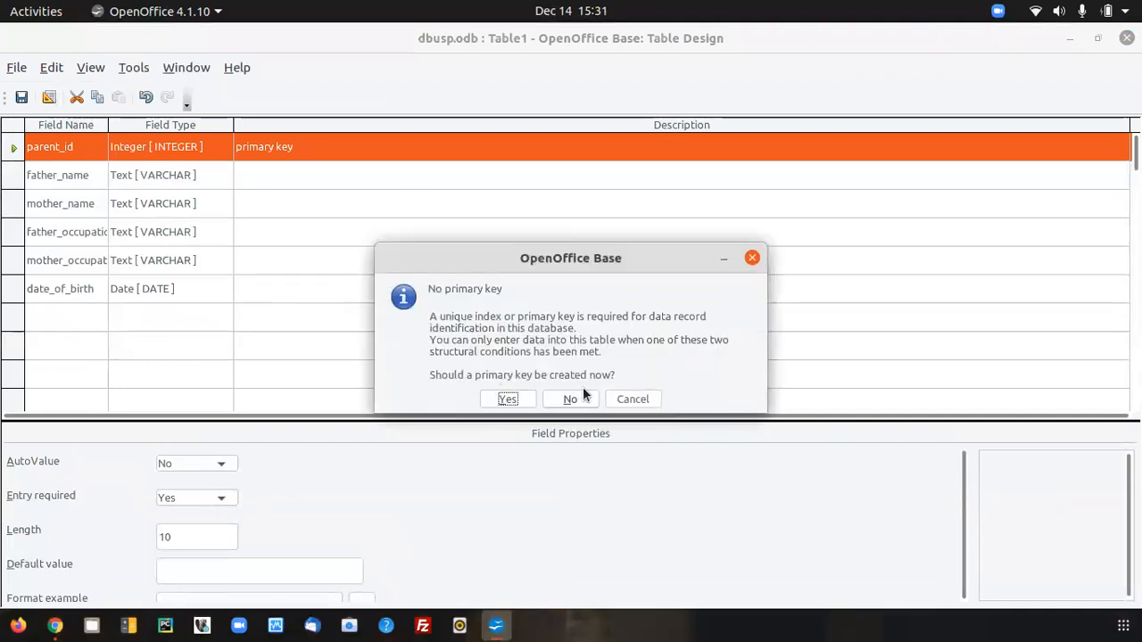
click(508, 399)
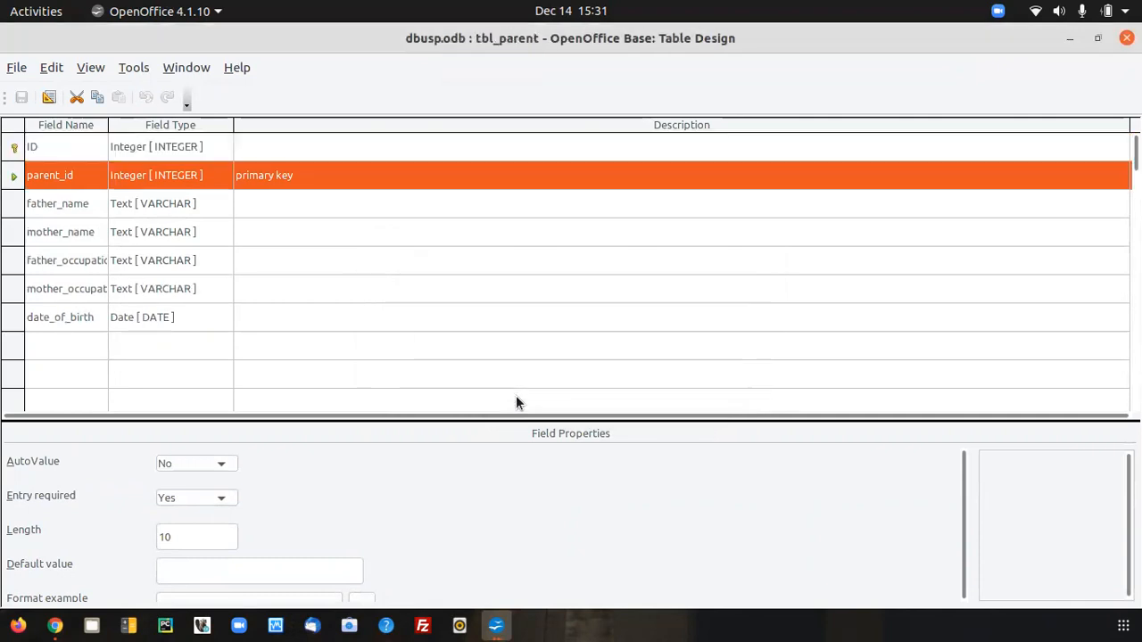
Enter "primary" as the description of the ID field
click(48, 146)
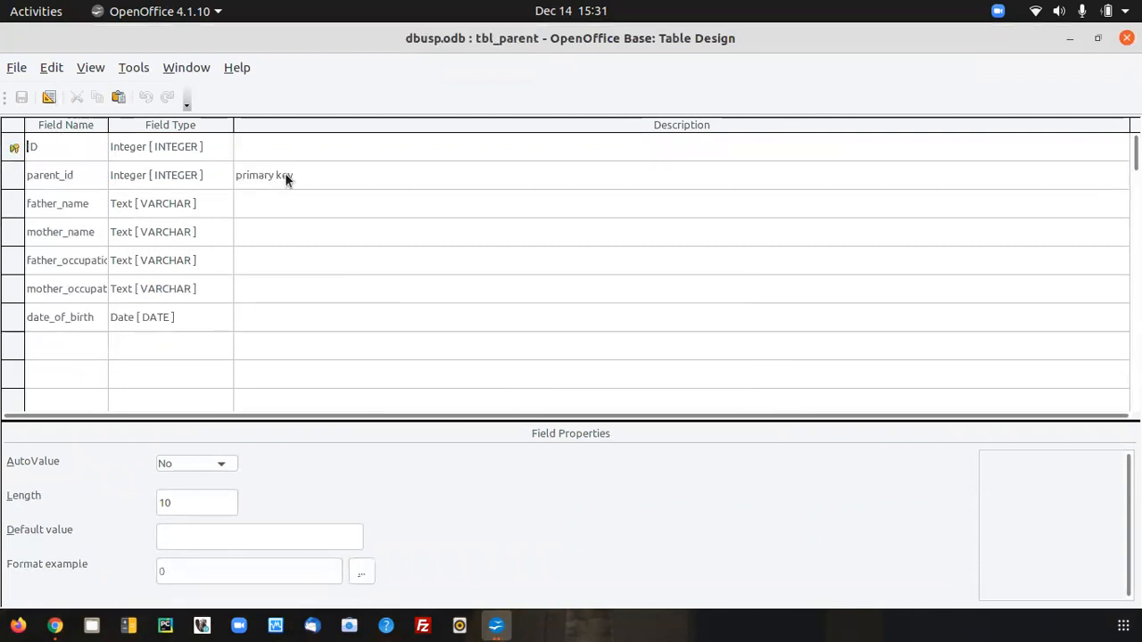
click(287, 176)
click(276, 147)
text(primary)
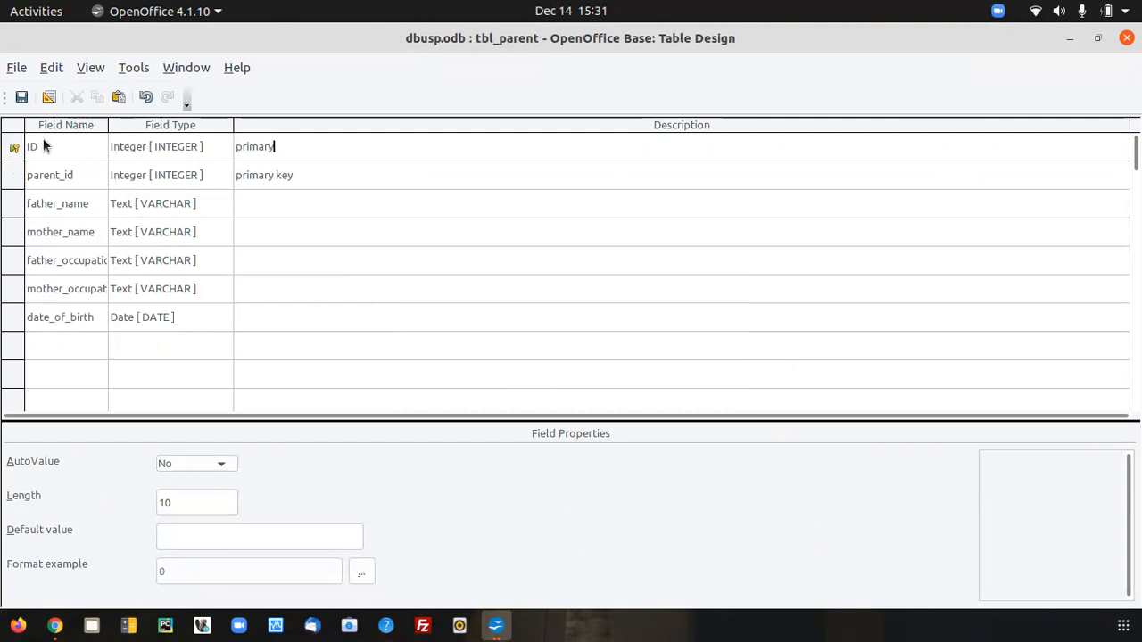
Delete the ID field from the tbl_parent design
click(11, 177)
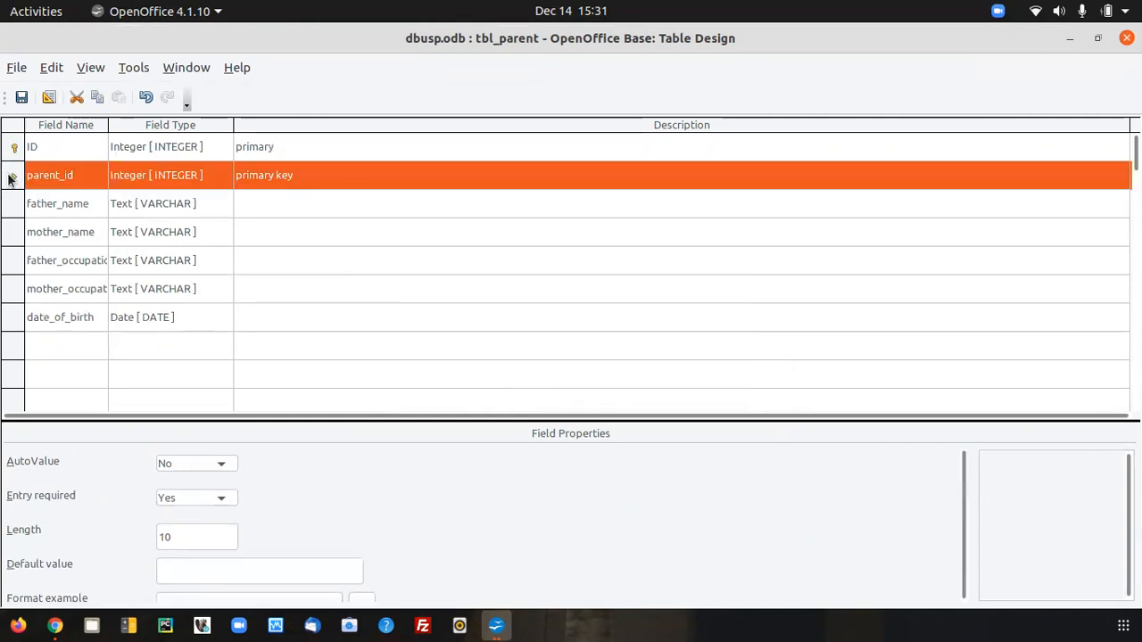
click(11, 149)
right_click(11, 151)
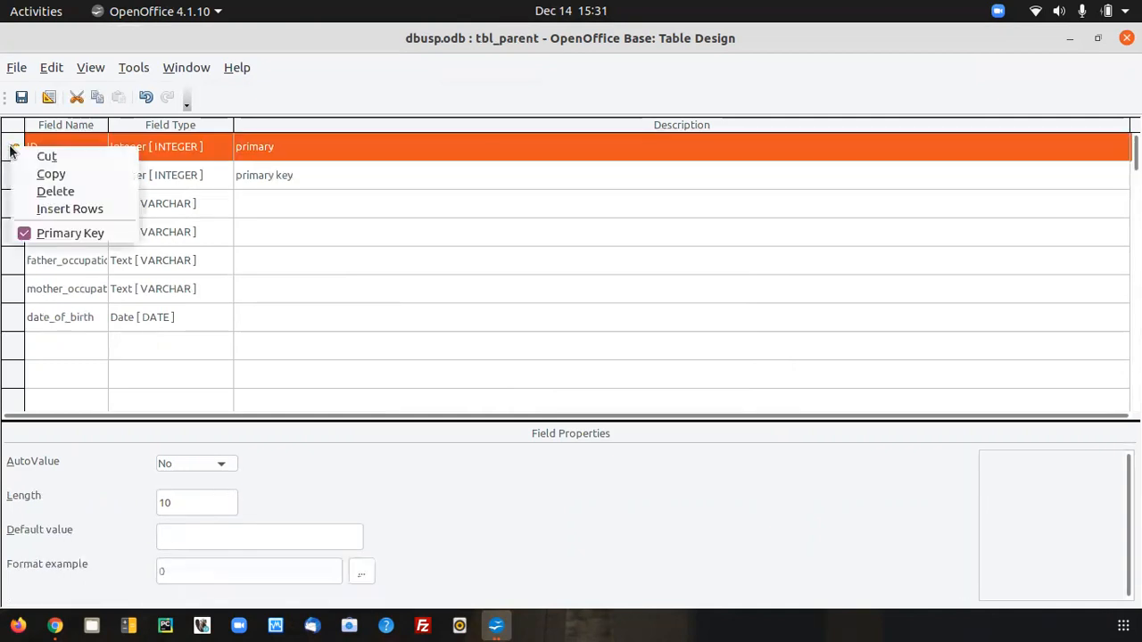
click(52, 192)
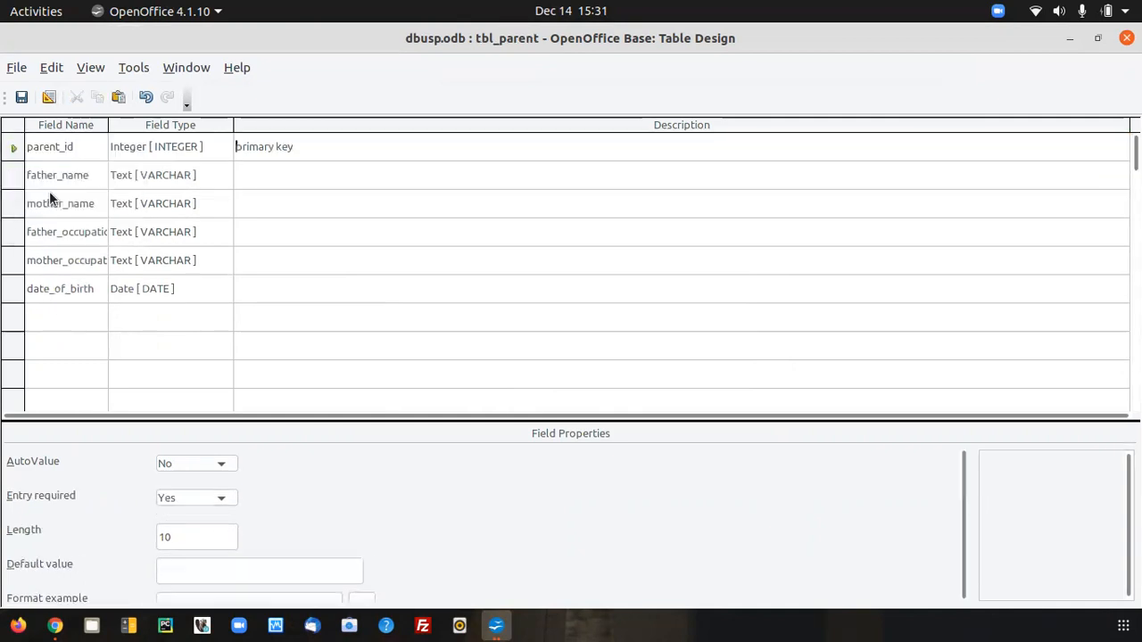
Make parent_id the primary key and save tbl_parent, accepting deletion of the old ID key column, and close the design
right_click(12, 152)
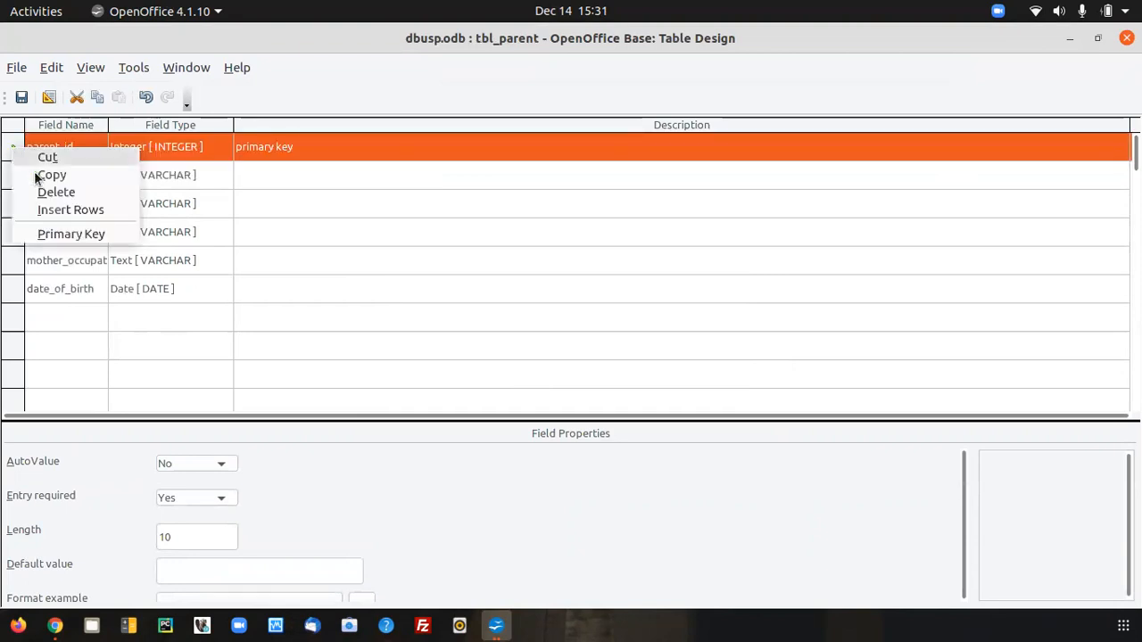
click(72, 233)
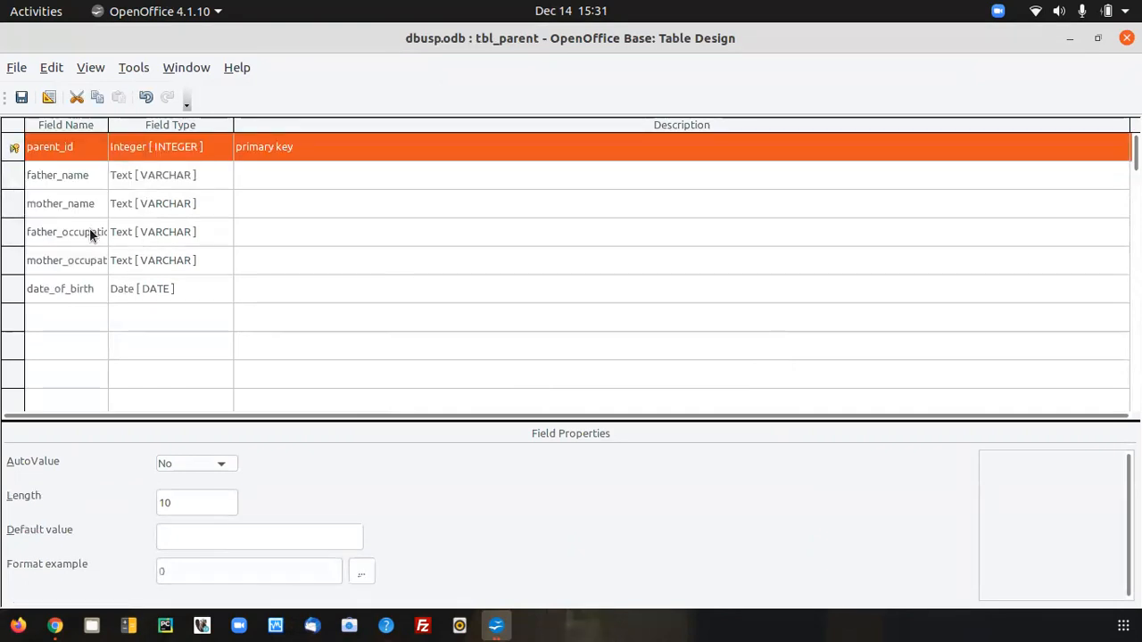
click(21, 97)
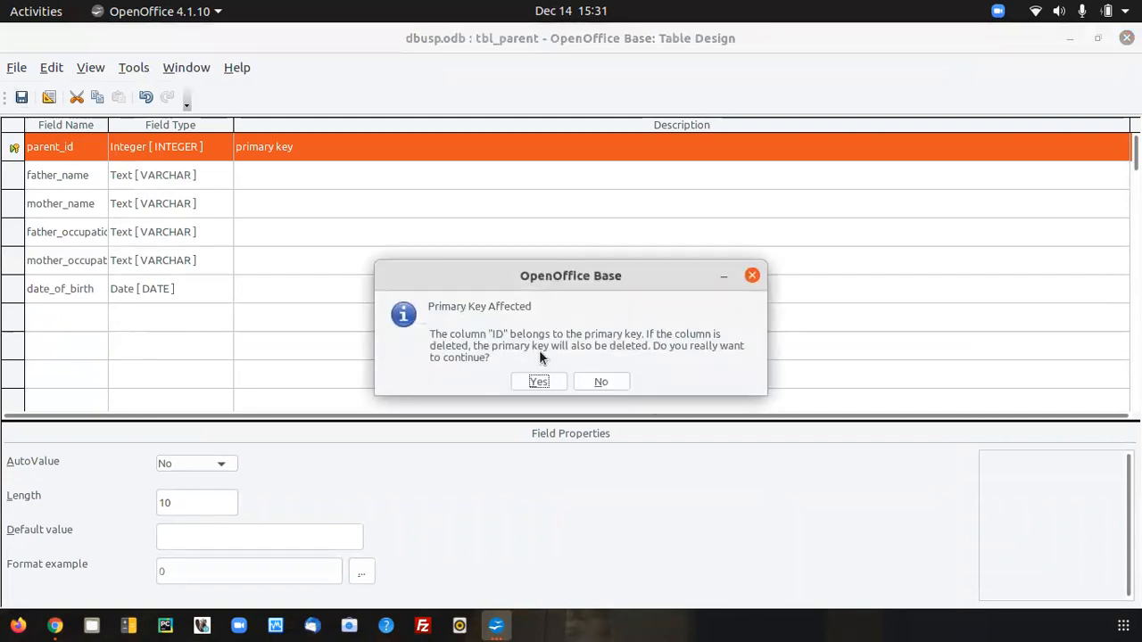
click(539, 382)
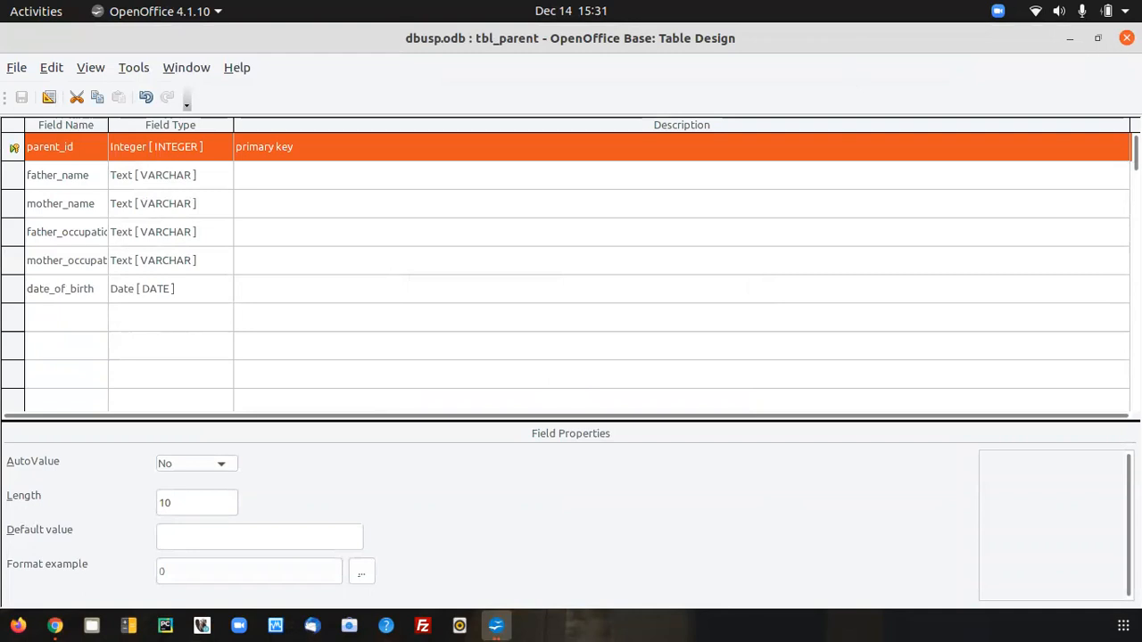
click(1127, 37)
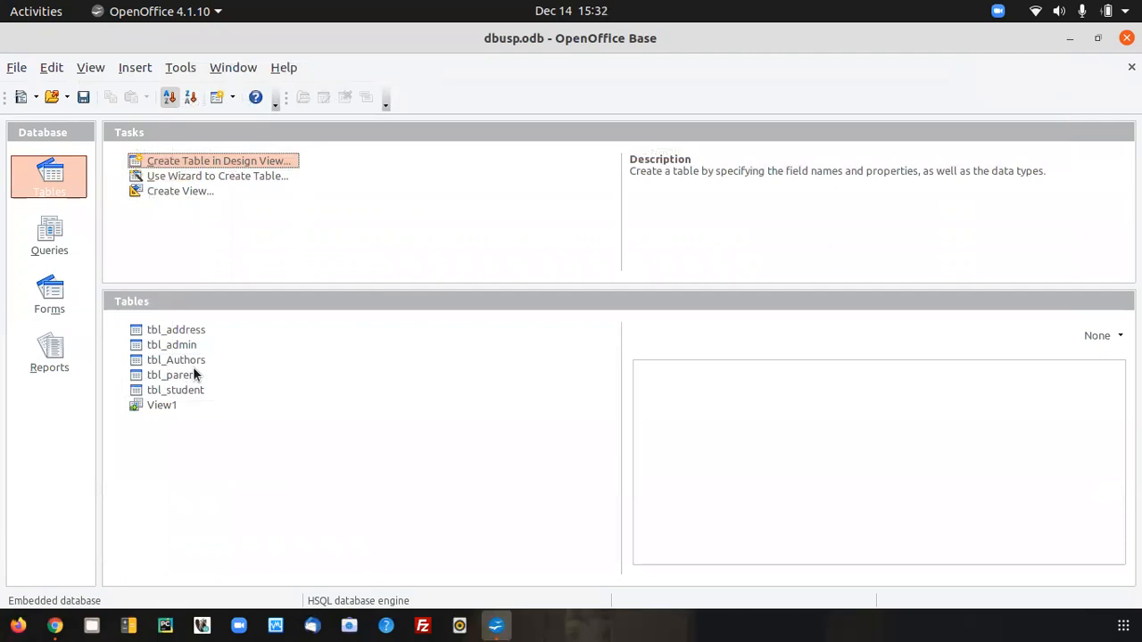
Start the Table Wizard and choose the Categories sample table from the Business category
click(176, 177)
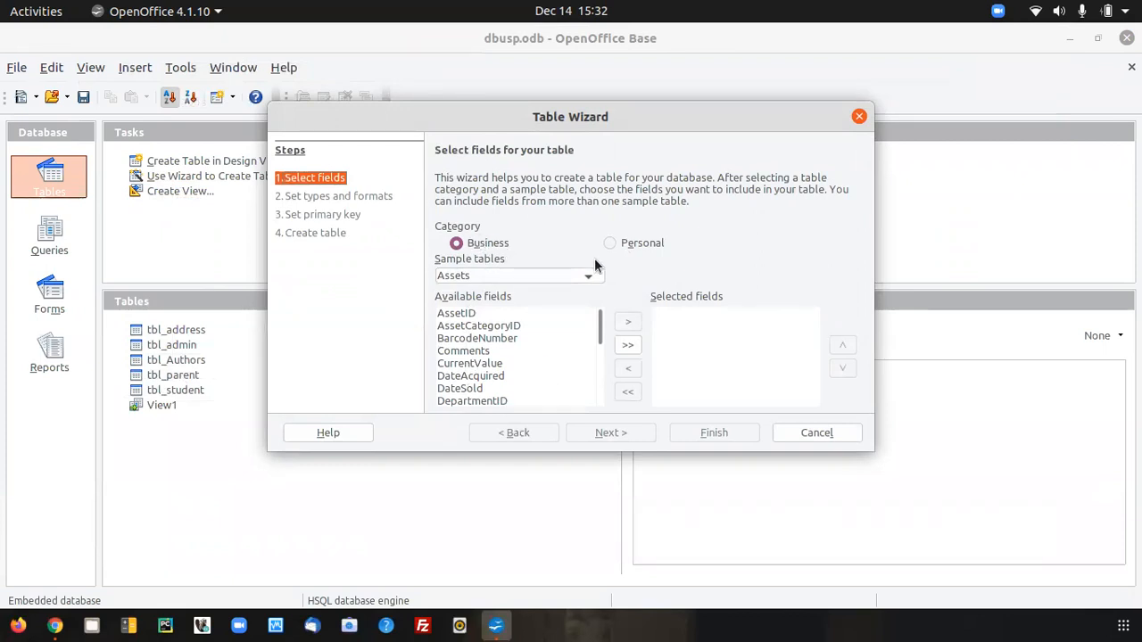
click(647, 244)
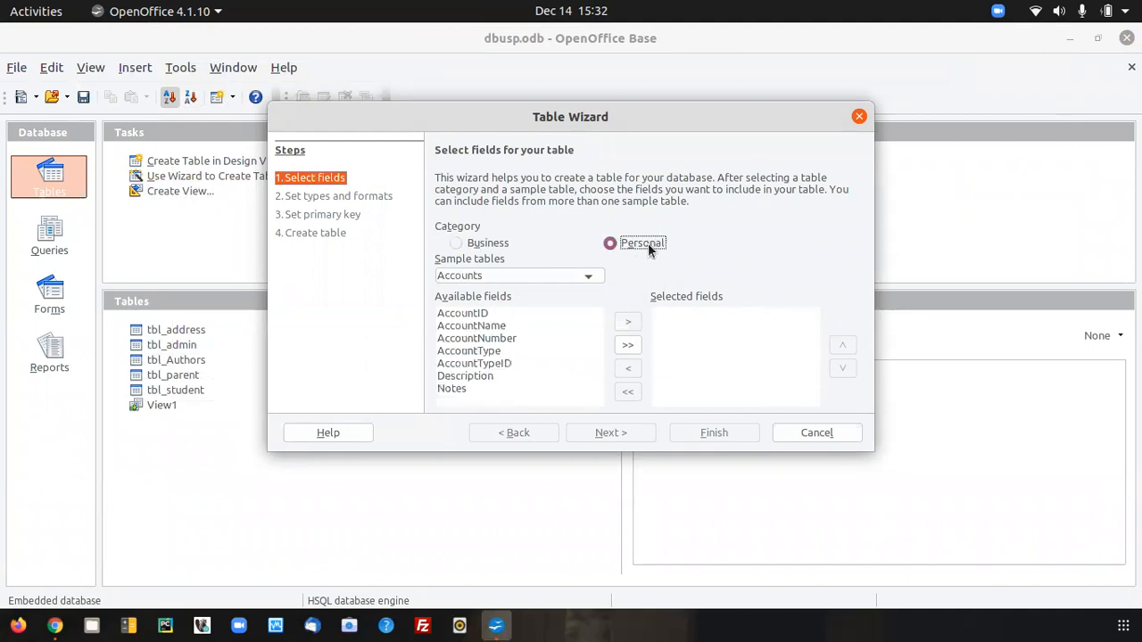
click(473, 240)
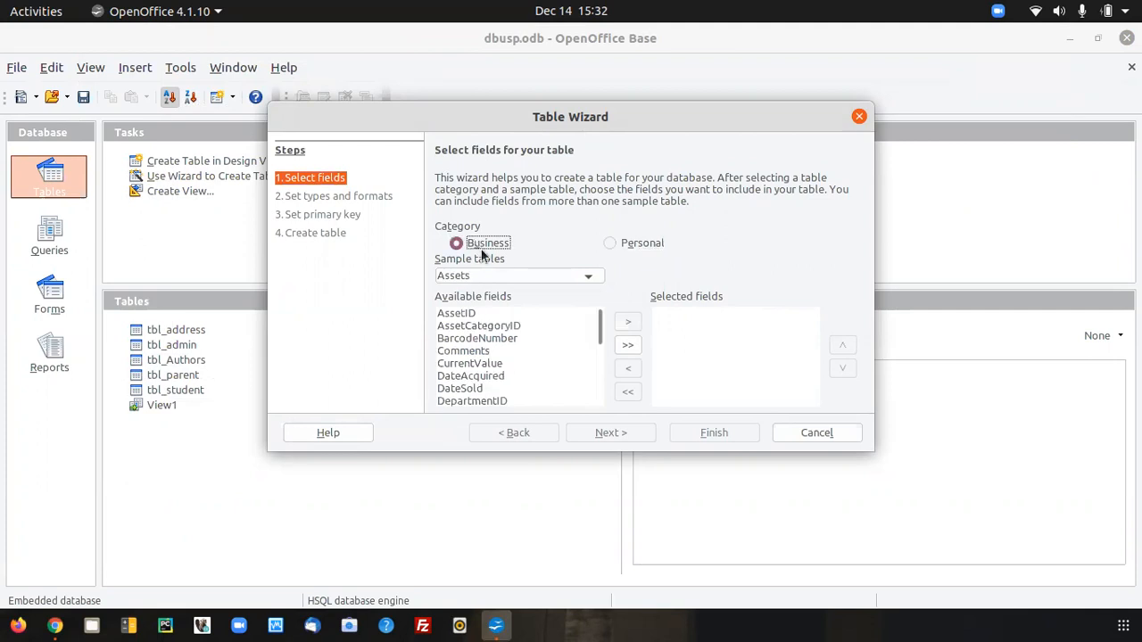
click(527, 268)
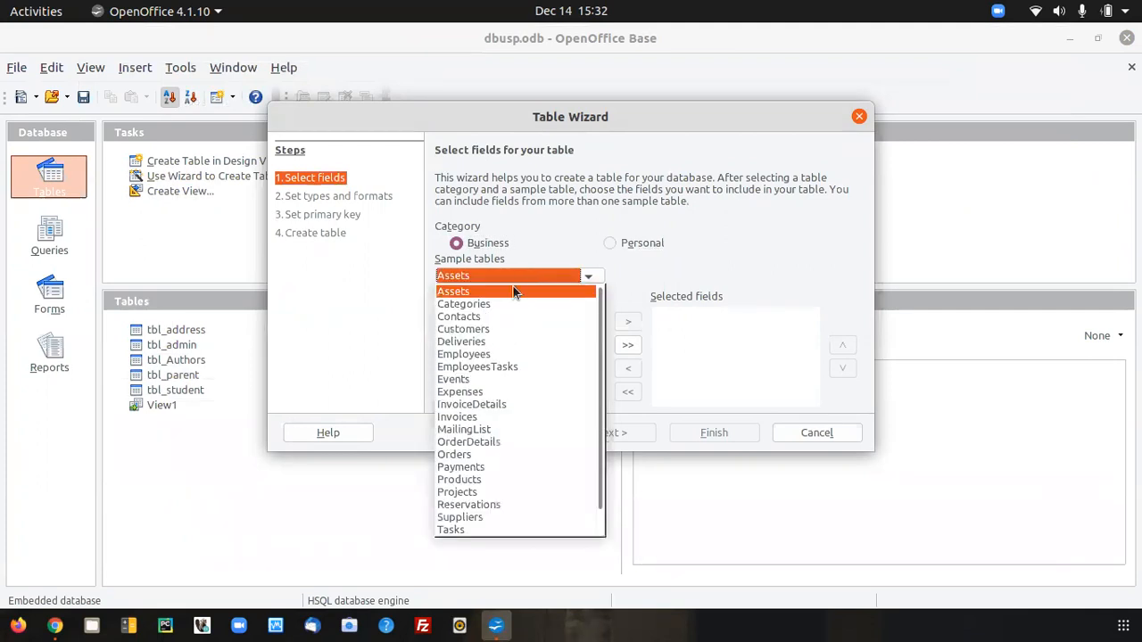
click(501, 306)
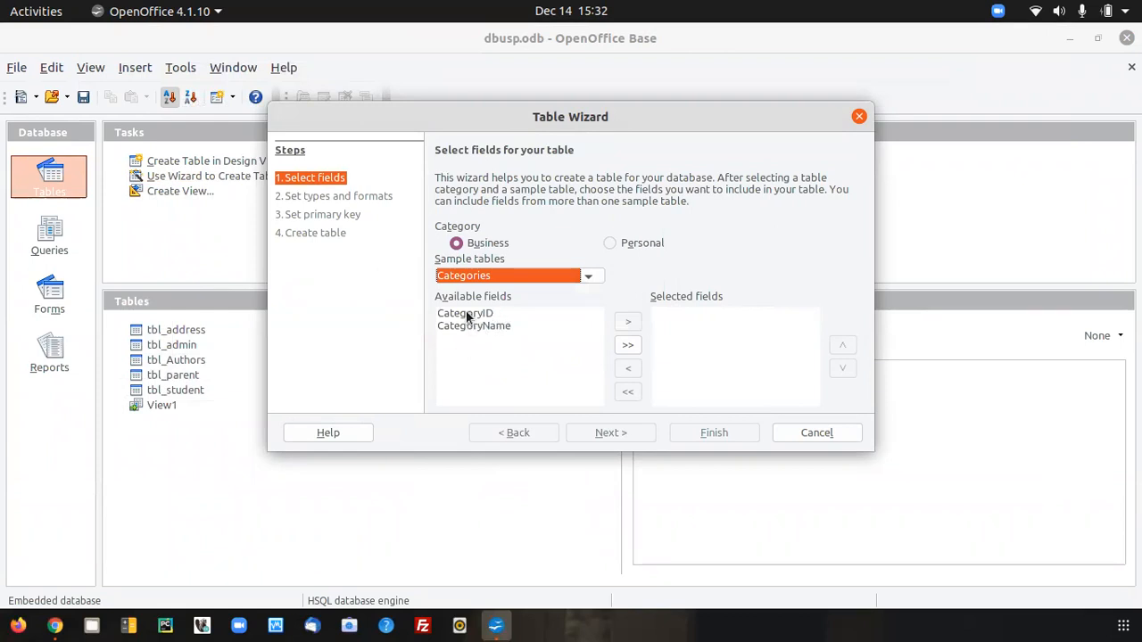
Try adding CategoryID and CategoryName together, first as a multiple selection and again as all fields, clearing the selected fields each time
click(466, 316)
click(468, 329)
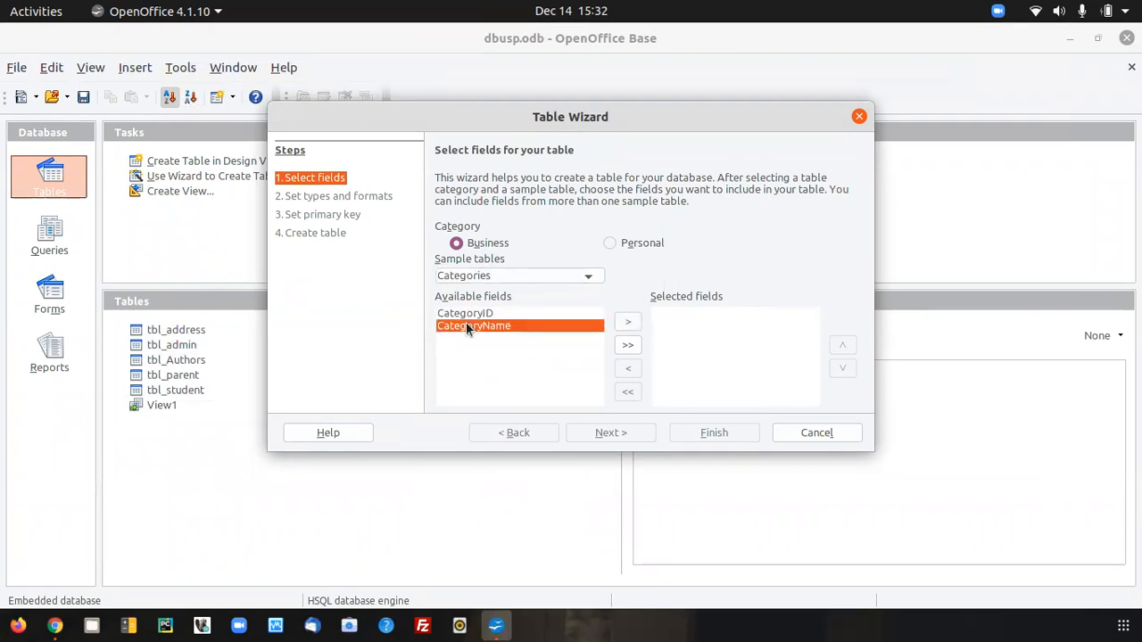
shift+click(466, 315)
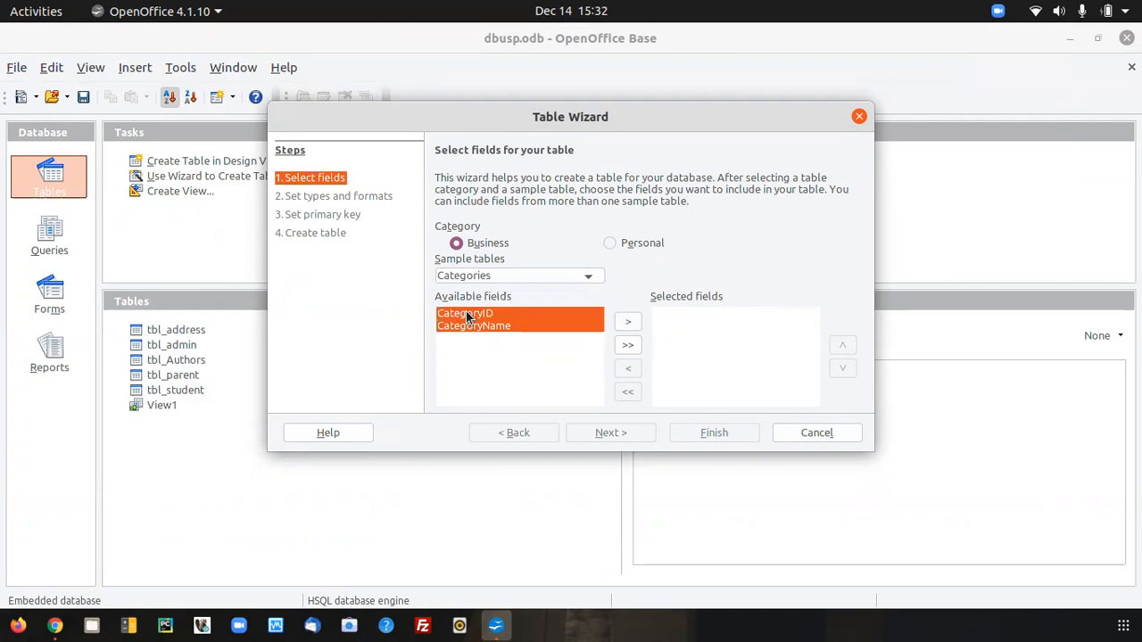
click(629, 323)
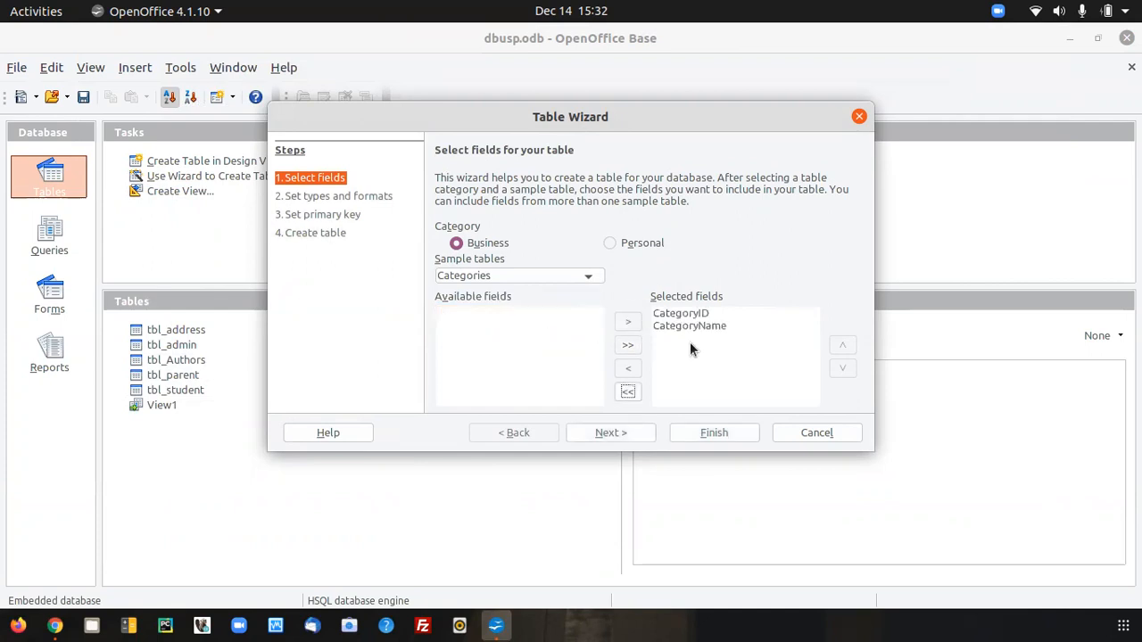
click(629, 391)
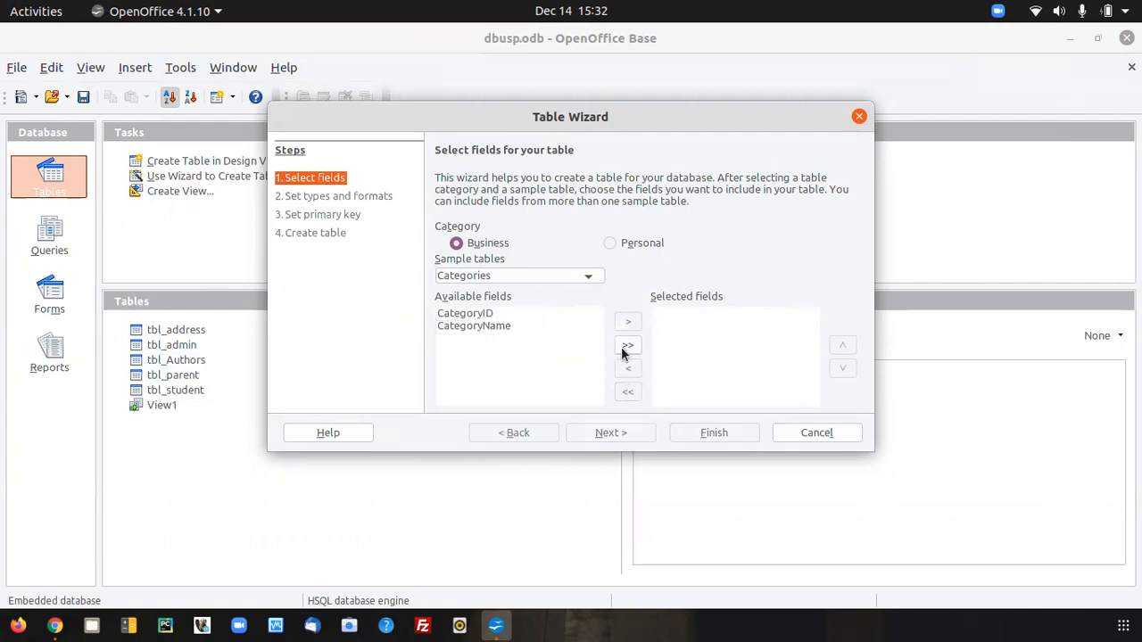
click(627, 346)
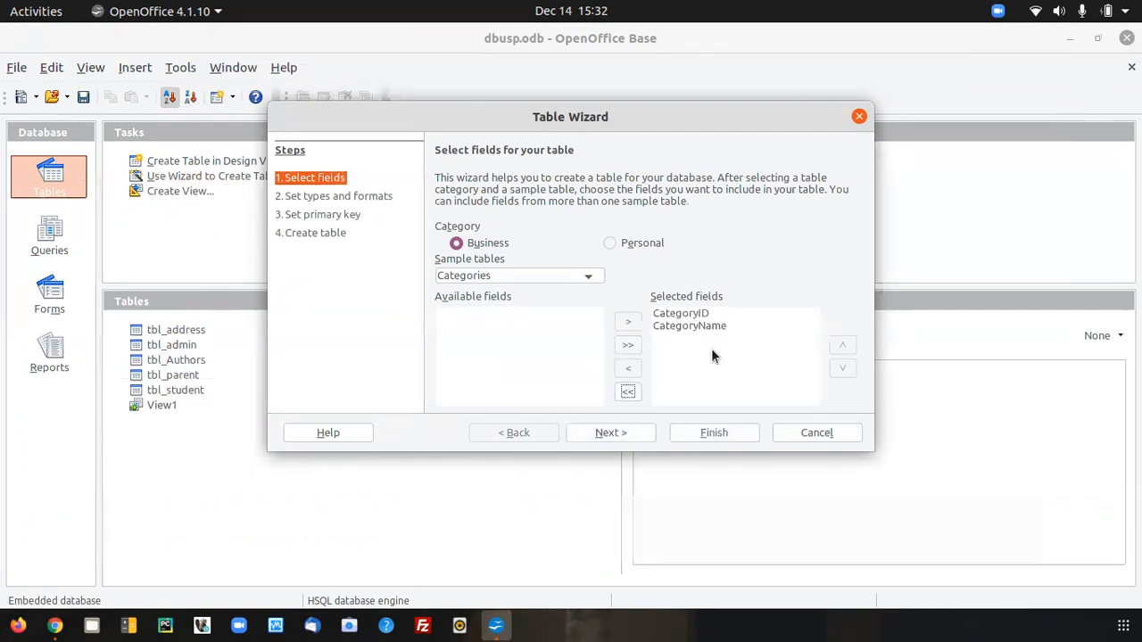
click(628, 394)
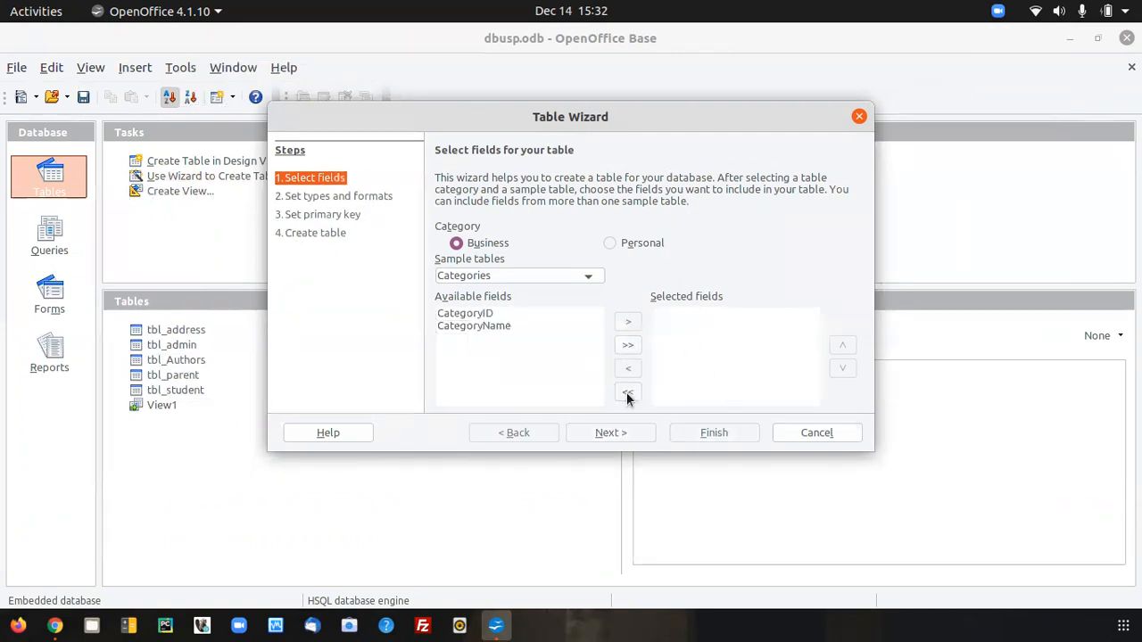
Add CategoryID and CategoryName one by one to the selected fields of the new table
click(464, 314)
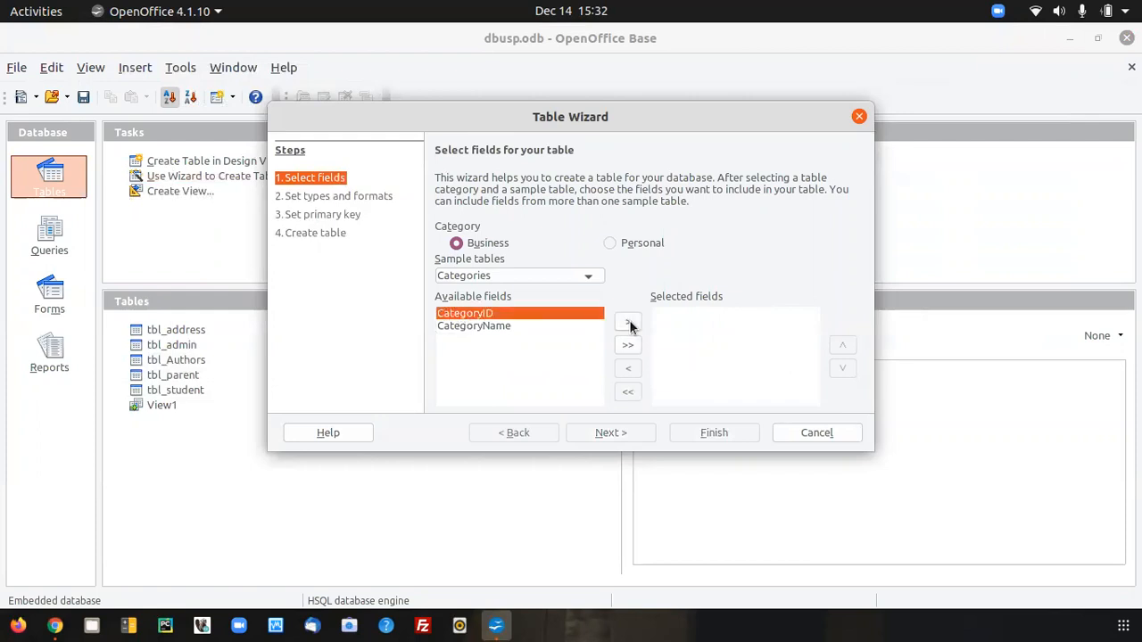
click(629, 324)
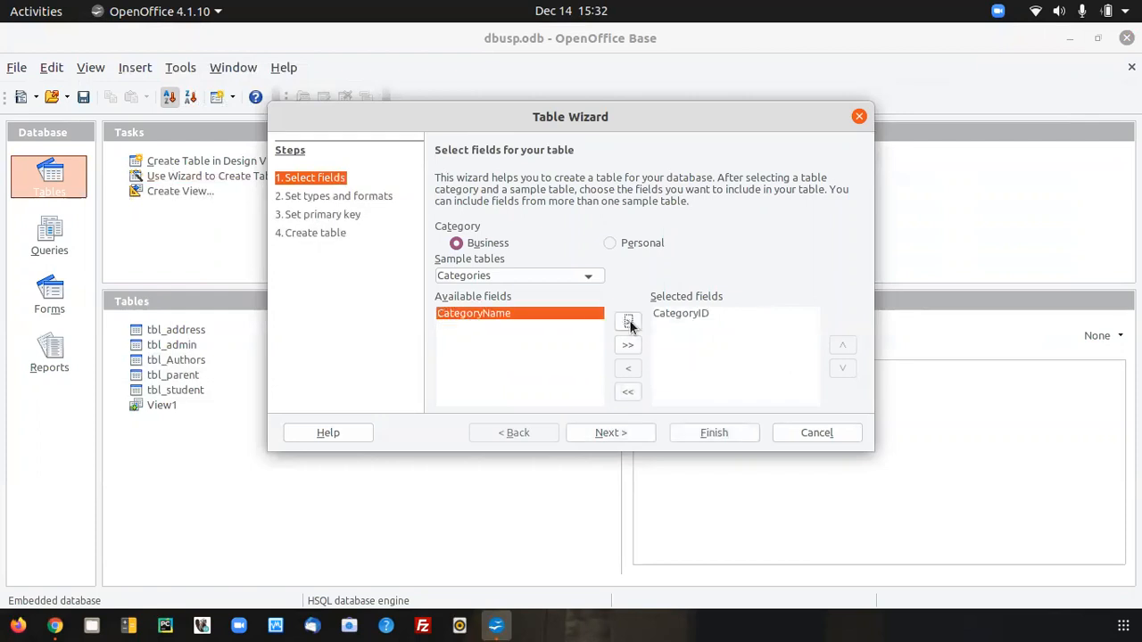
click(625, 325)
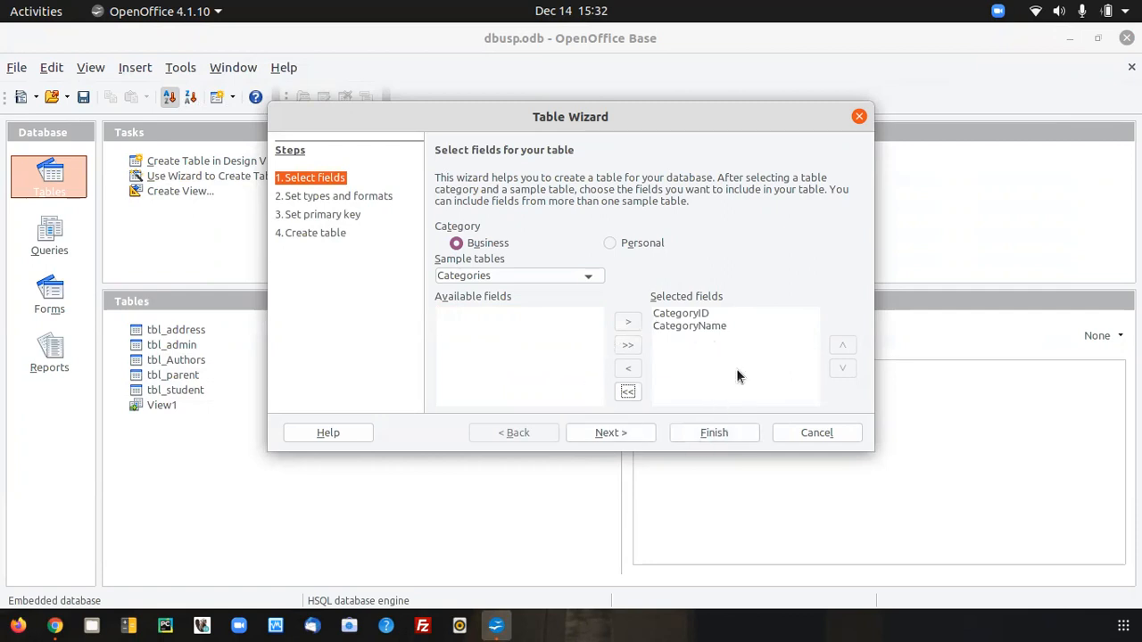
Continue to the field types and formats and make entry required for the CategoryID field
click(610, 433)
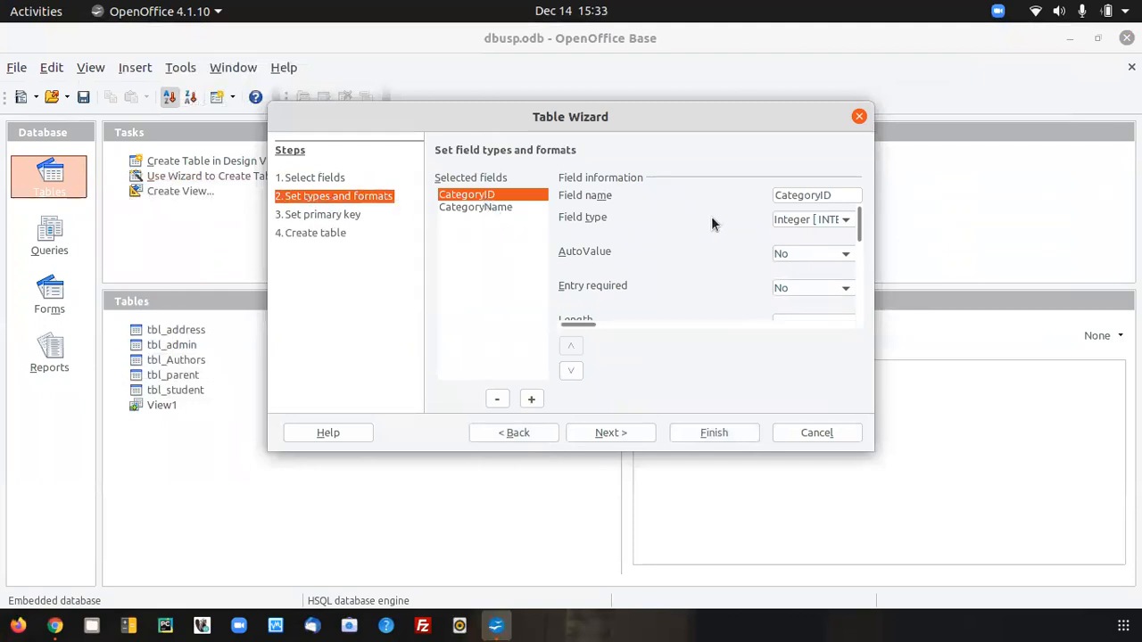
click(799, 285)
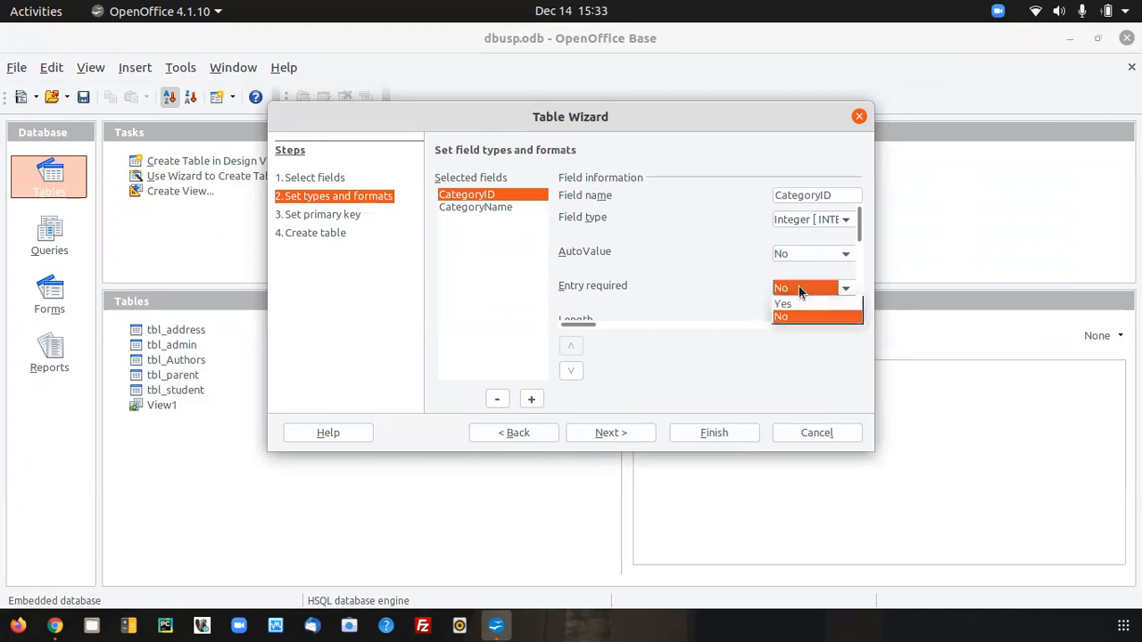
click(799, 306)
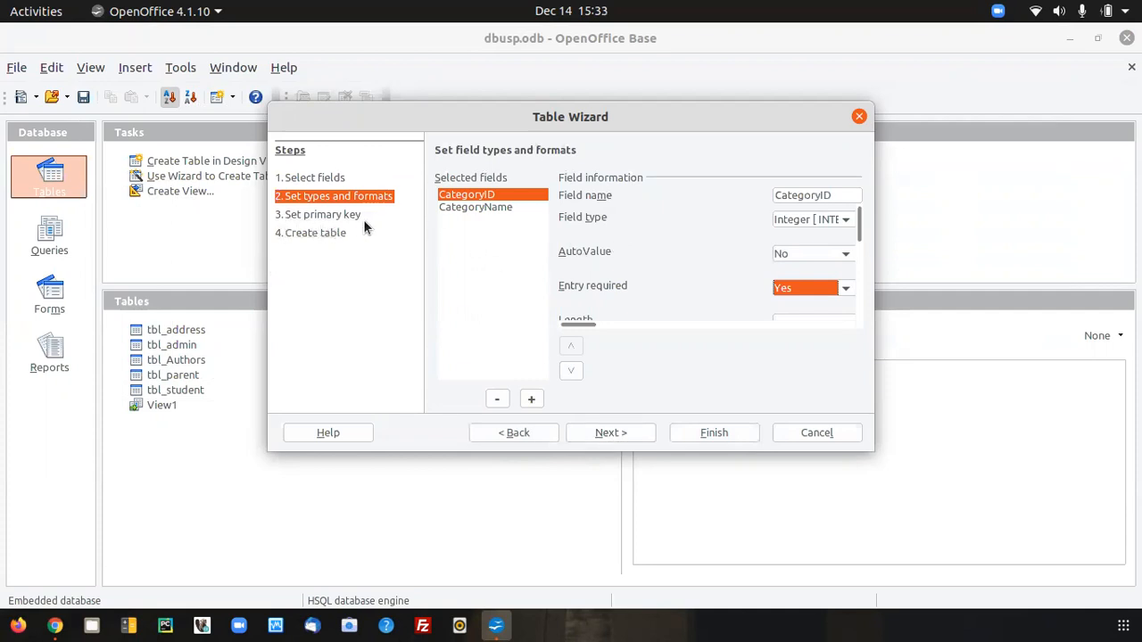
Use the existing CategoryID field as the primary key with Auto value enabled, and finish creating the table
click(616, 433)
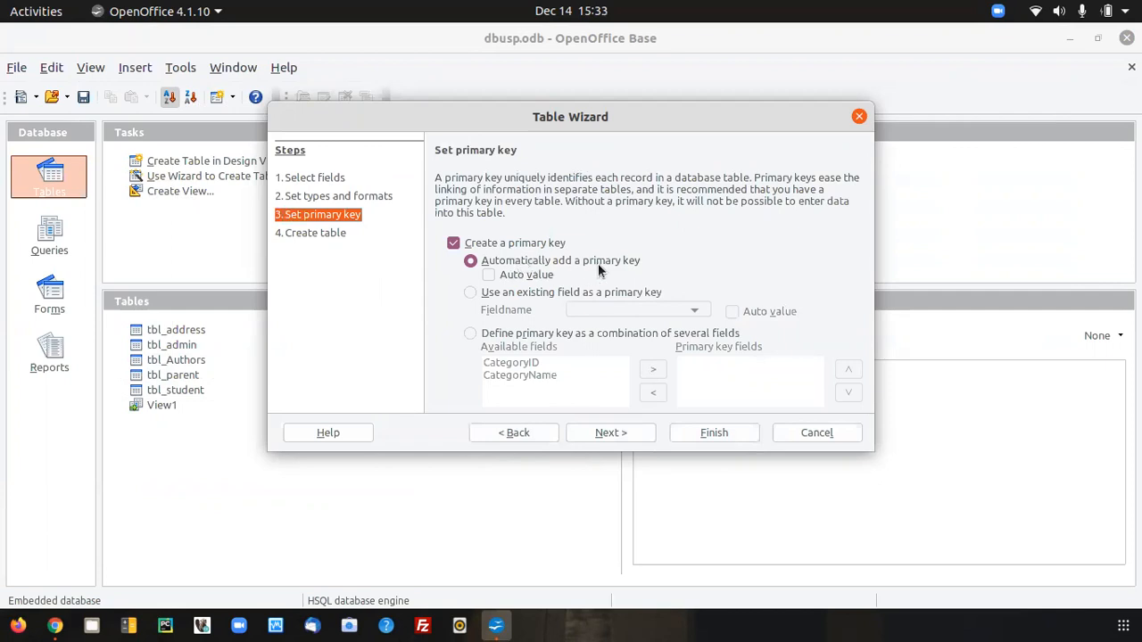
click(494, 295)
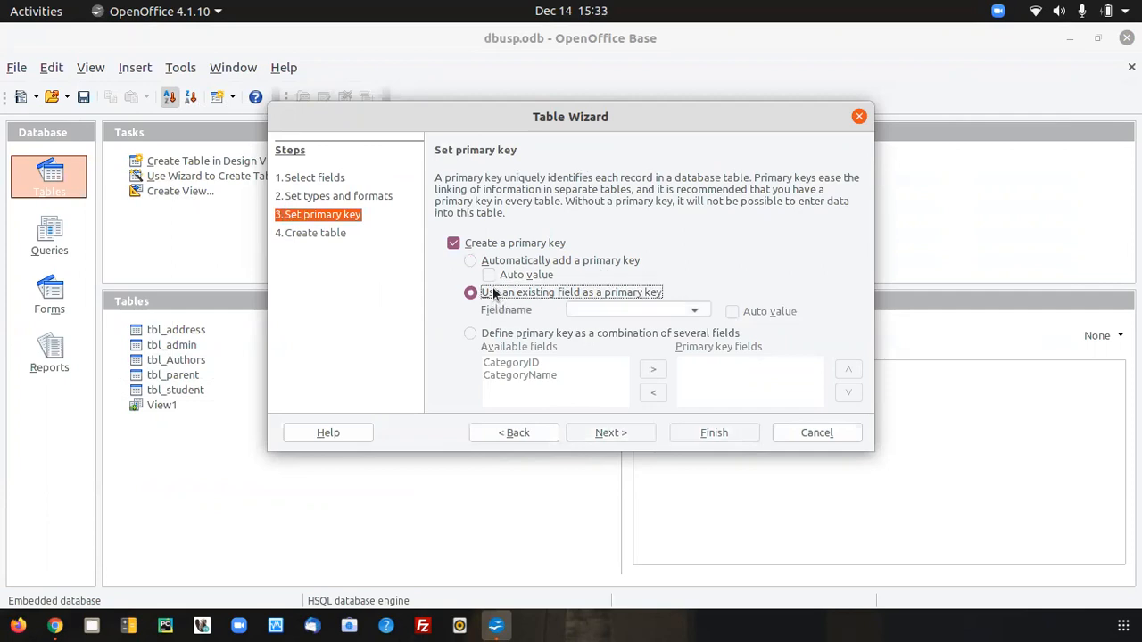
click(616, 310)
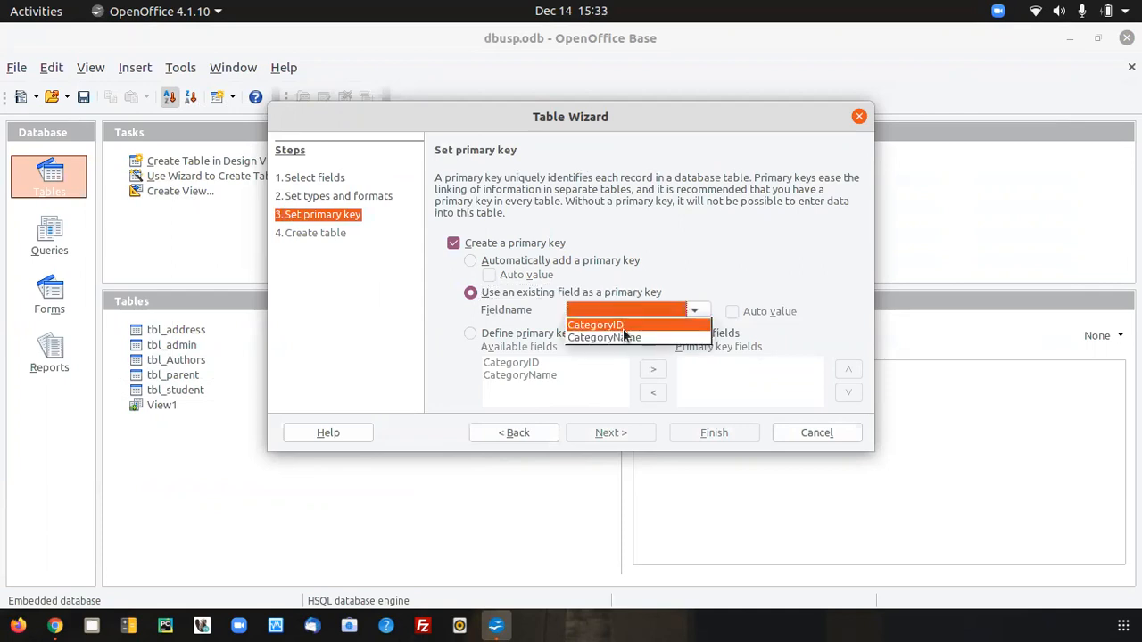
click(622, 327)
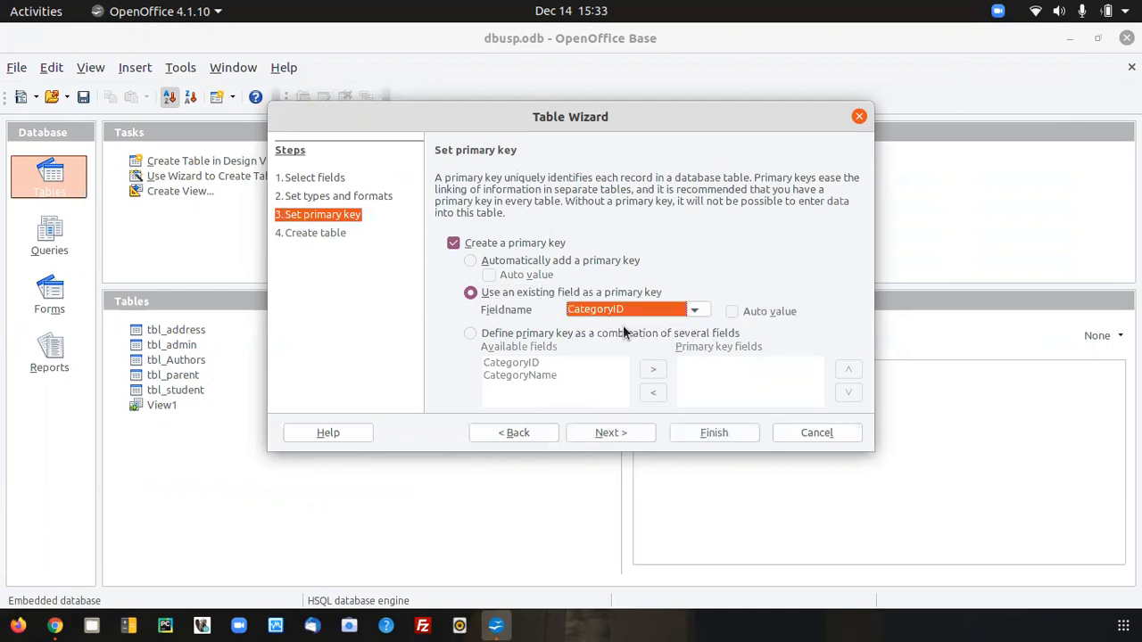
click(734, 312)
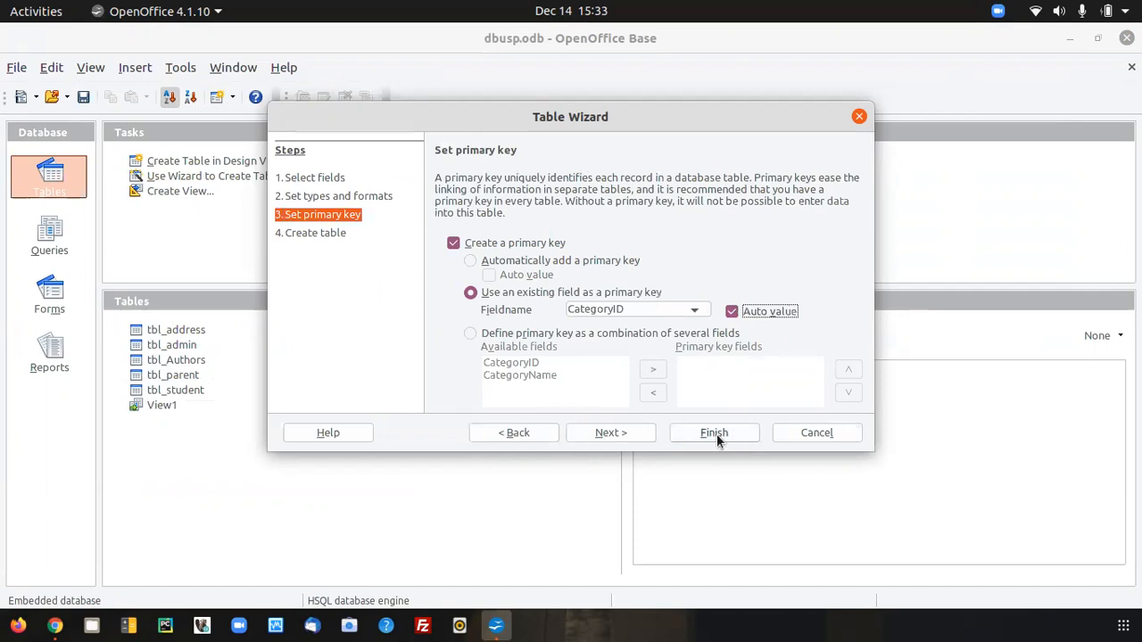
click(717, 432)
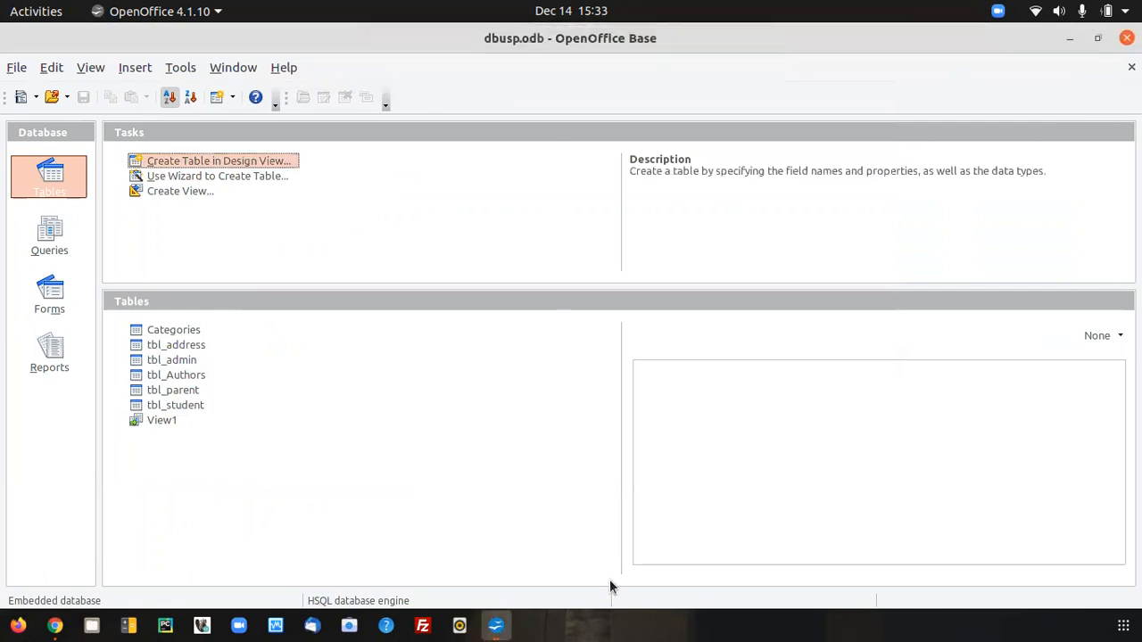
Rename the Categories table to tbl_Categories and select it in the table list
click(165, 330)
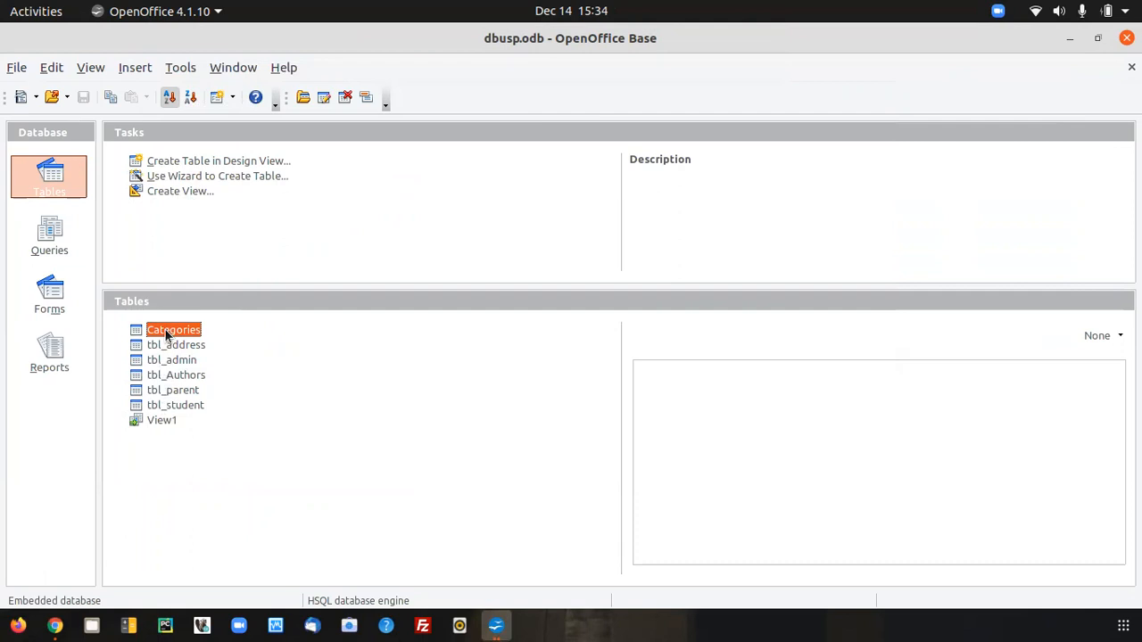
right_click(166, 334)
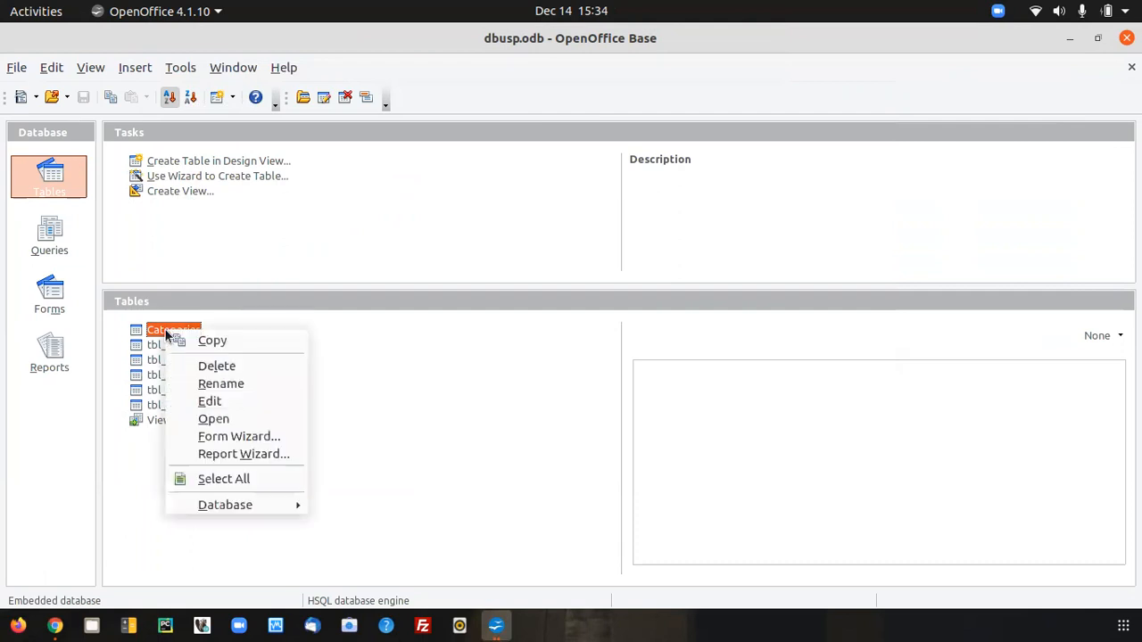
click(238, 384)
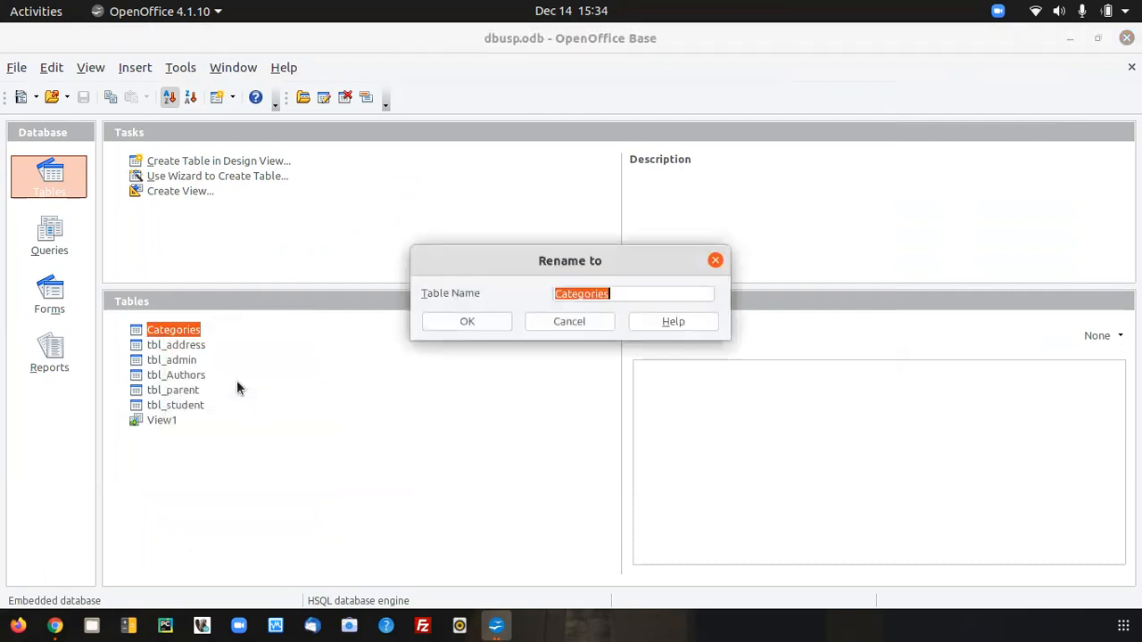
key(Home)
text(tbl_)
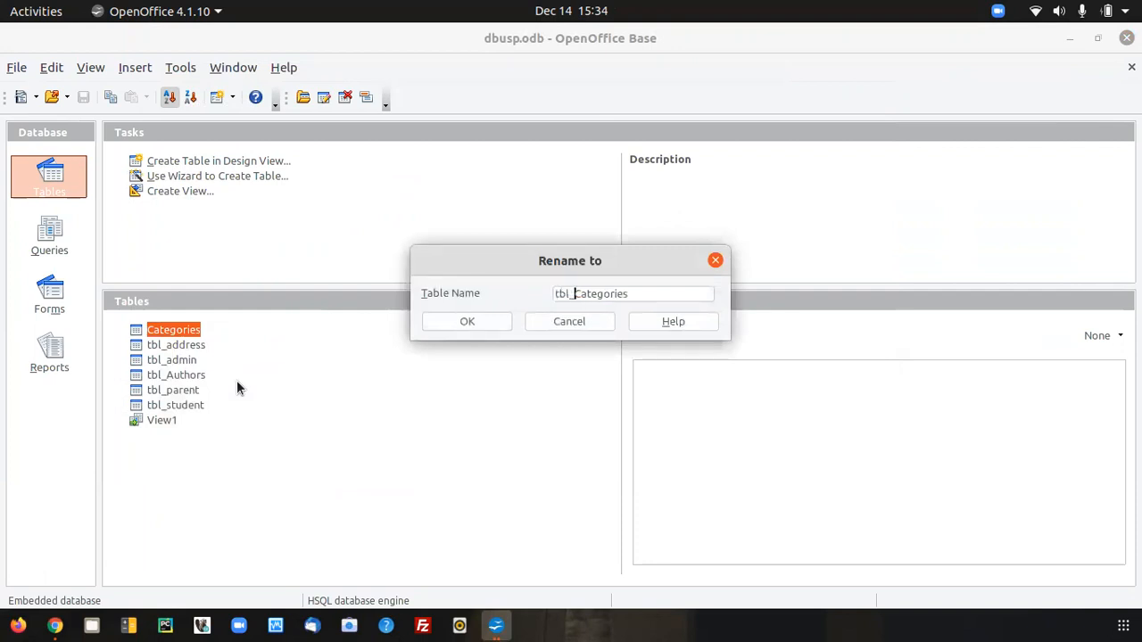
click(472, 321)
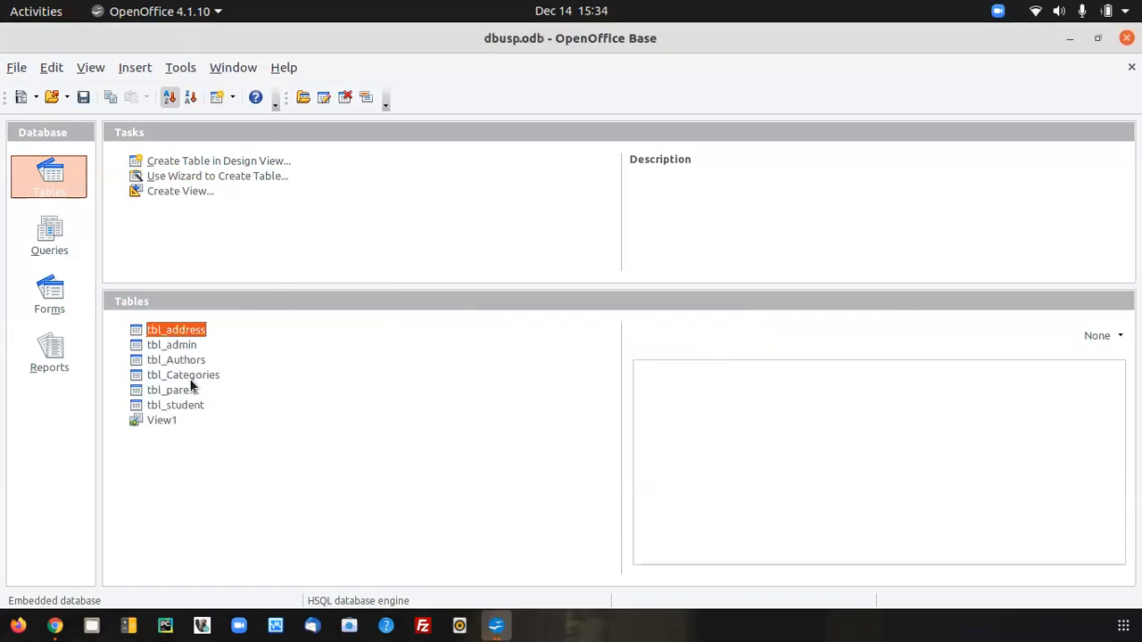
click(189, 378)
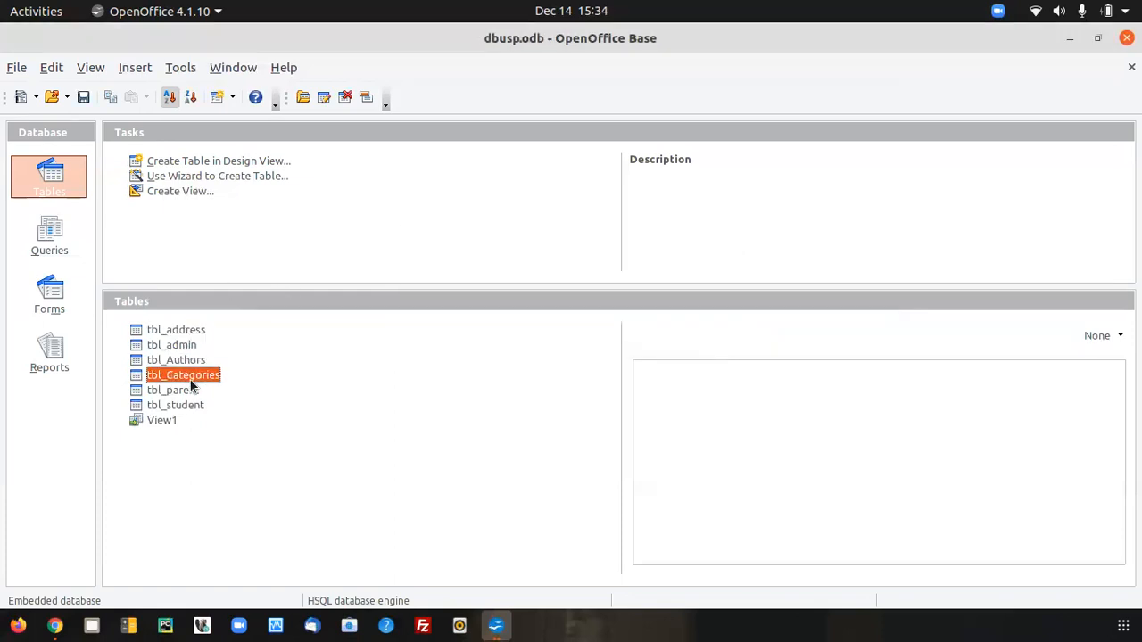